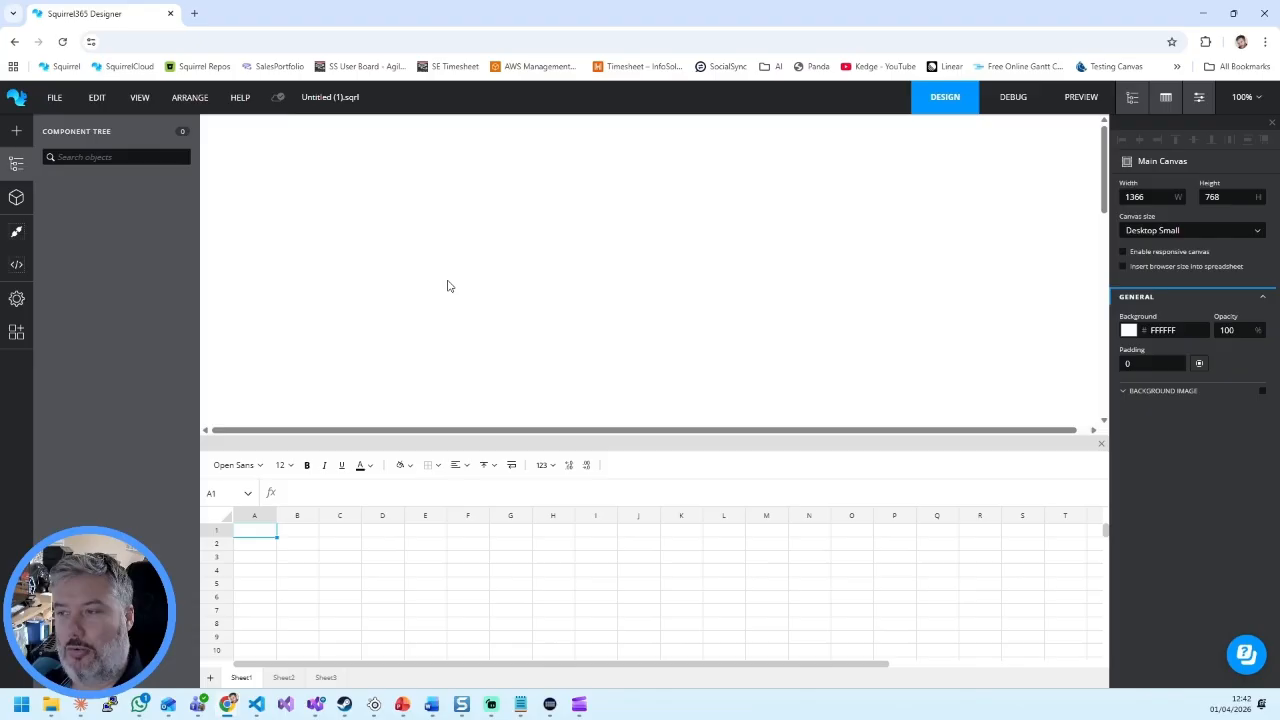
Step: Add a text label to the upper part of the canvas and place a slider directly beneath it
left_click(16, 131)
left_click_drag(169, 262, 263, 191)
left_click(14, 132)
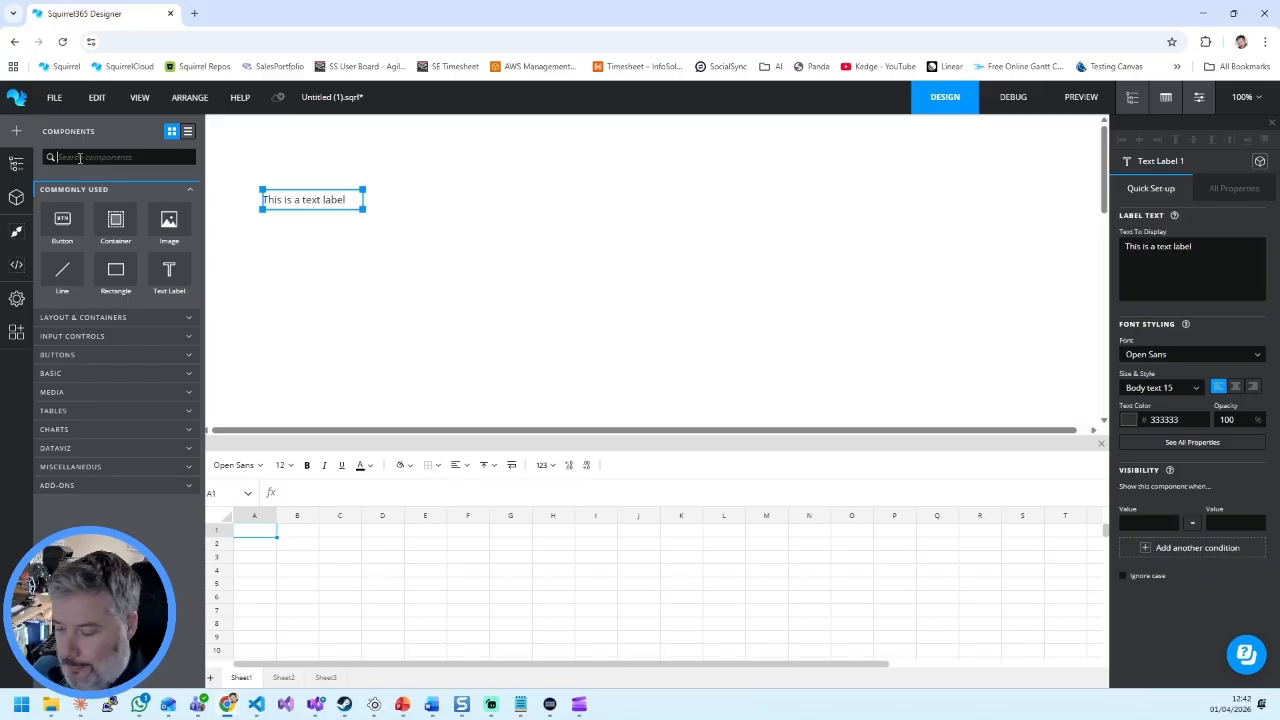
type("slider")
left_click_drag(62, 247, 518, 244)
Step: Duplicate the text label and position the copy just to the right of the slider
left_click(297, 201)
key("ctrl+c")
key("ctrl+v")
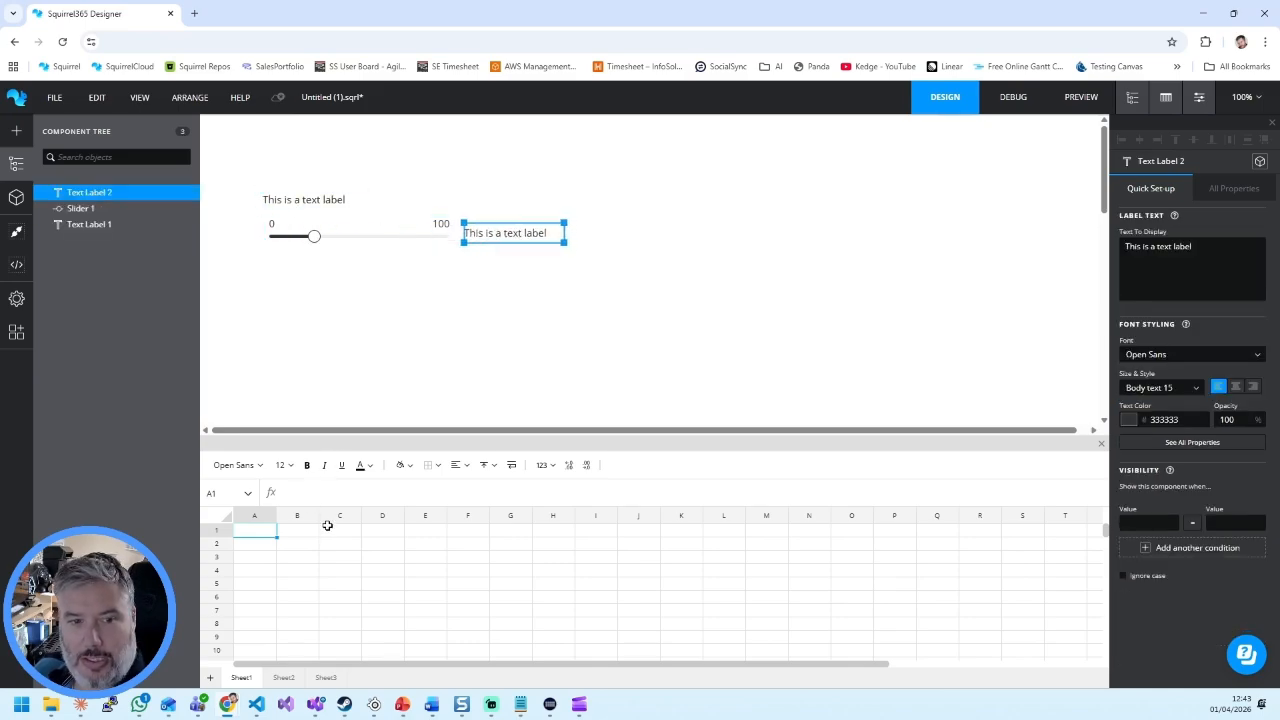
Step: Enter 44 in cell B2 of Sheet1 and bind the slider's value to that cell
left_click(295, 542)
type("44")
key("Return")
left_click(334, 238)
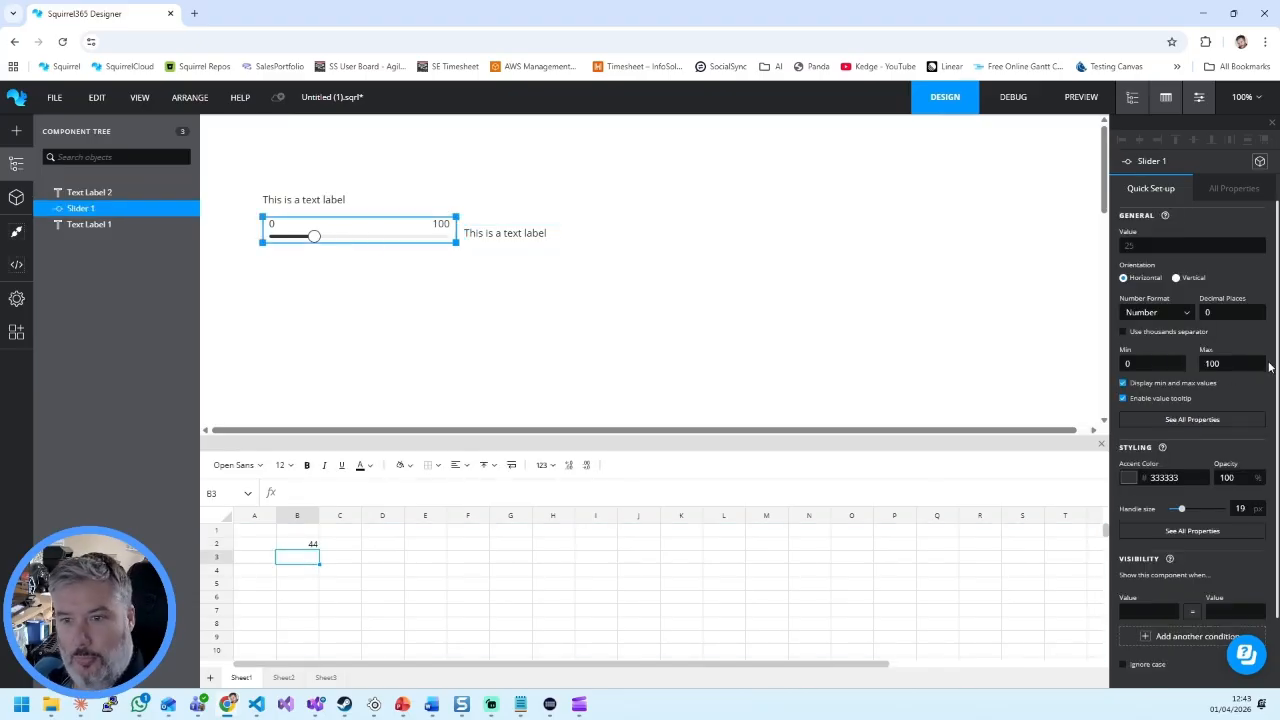
left_click(1259, 244)
left_click(311, 239)
left_click(994, 133)
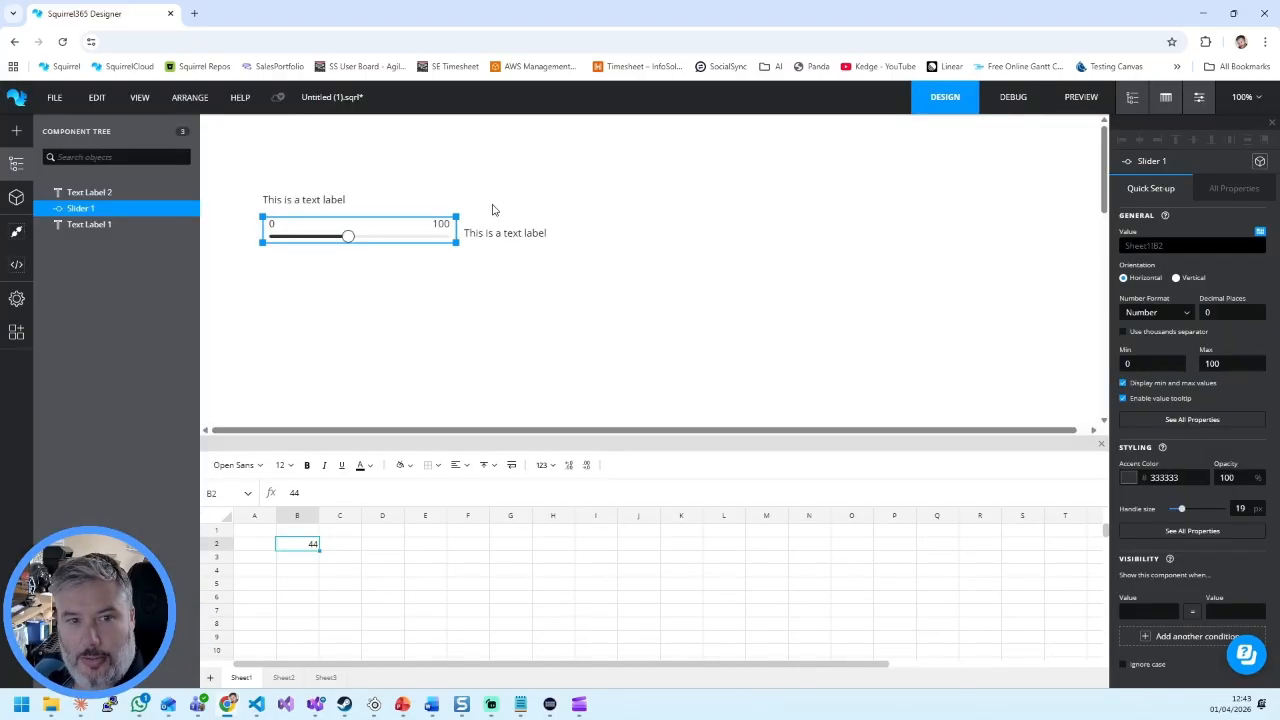
Step: Bind the display text of the label beside the slider to cell Sheet1!B2
left_click(502, 236)
left_click(1260, 231)
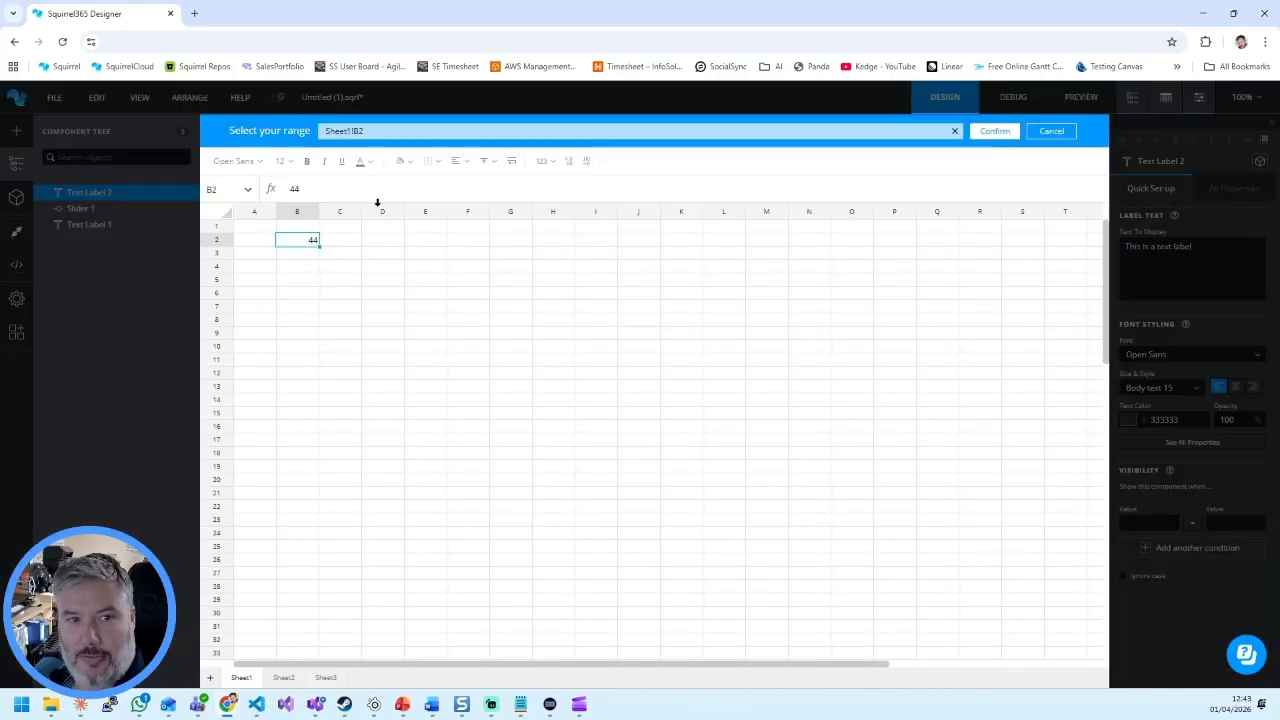
left_click(986, 134)
Step: Apply the Main title 24 style to the value label beside the slider, keeping the Open Sans font
left_click(1152, 355)
left_click(1180, 335)
left_click(1156, 390)
left_click(1165, 388)
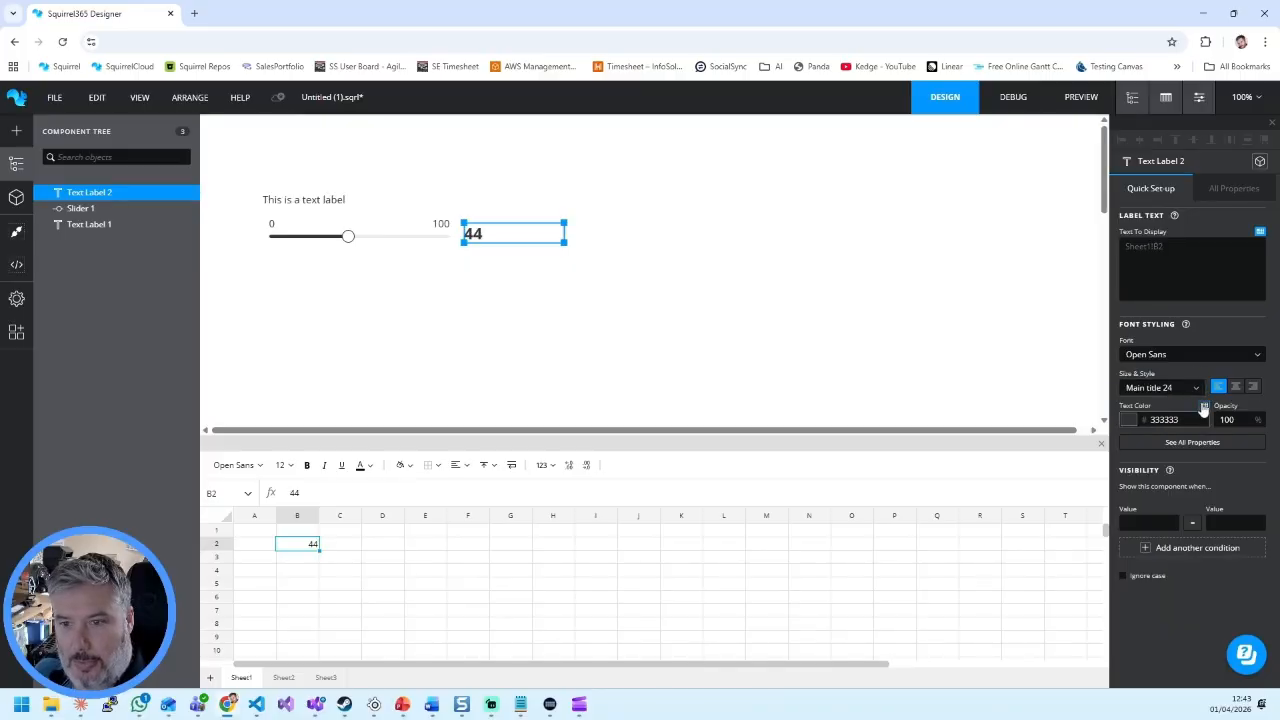
Step: Set the value label's font size to 36 and shrink its box to fit closely around the number beside the slider
left_click(1235, 188)
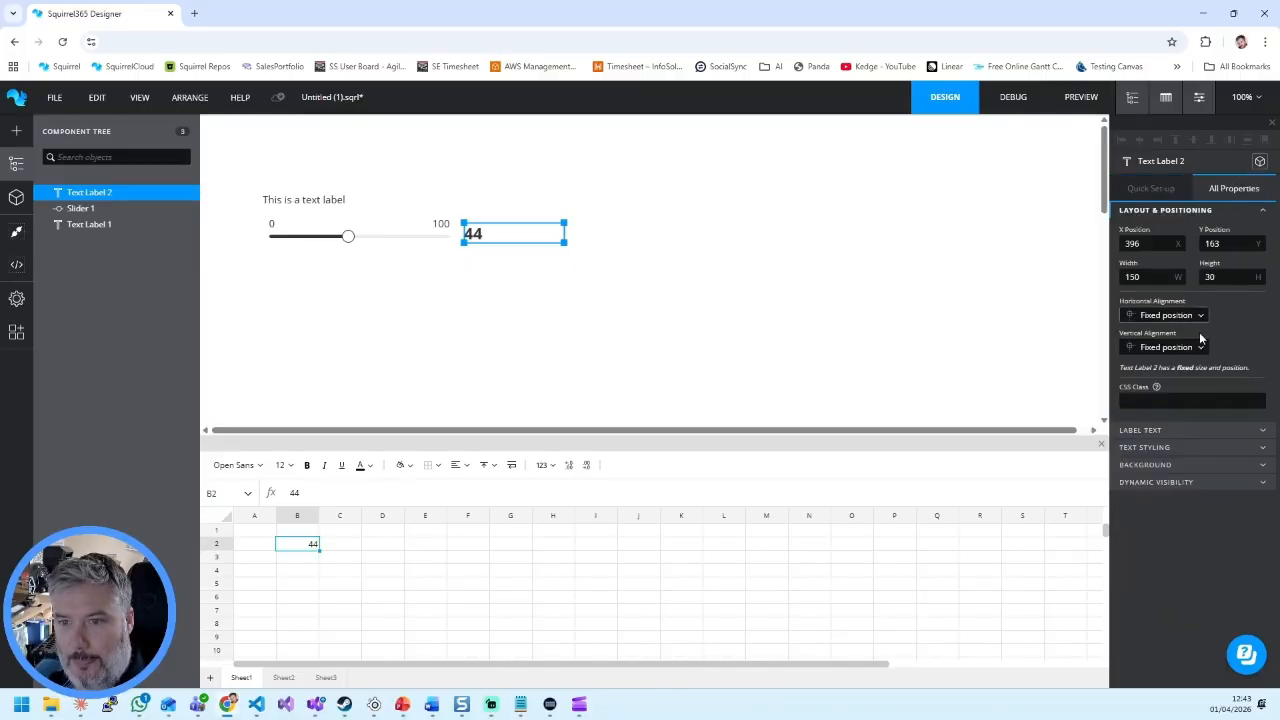
left_click(1148, 432)
left_click(1165, 561)
scroll(1166, 540, "down", 2)
left_click(1155, 440)
left_click(1155, 440)
left_click(1155, 440)
left_click(1155, 440)
left_click(1155, 440)
left_click_drag(565, 234, 508, 215)
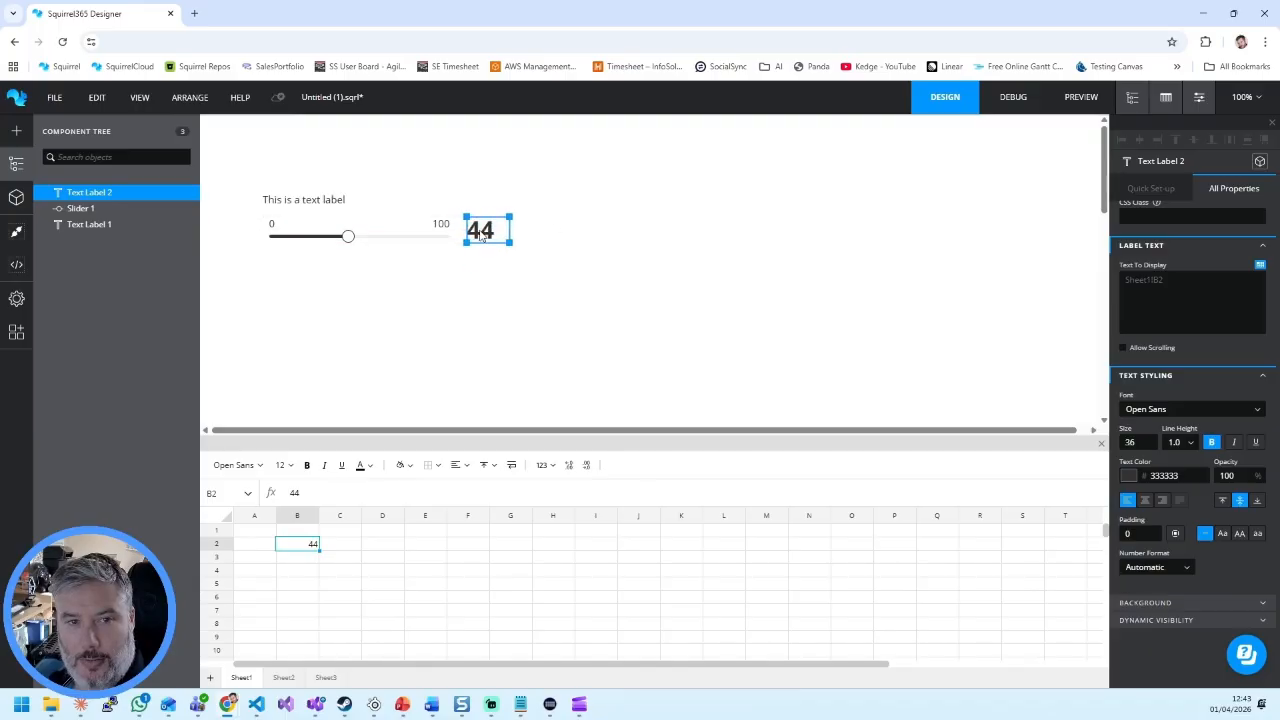
Step: Nudge the title label into place above the slider track and give it the CAPS TITLE 15 style
left_click(307, 207)
left_click_drag(307, 207, 313, 205)
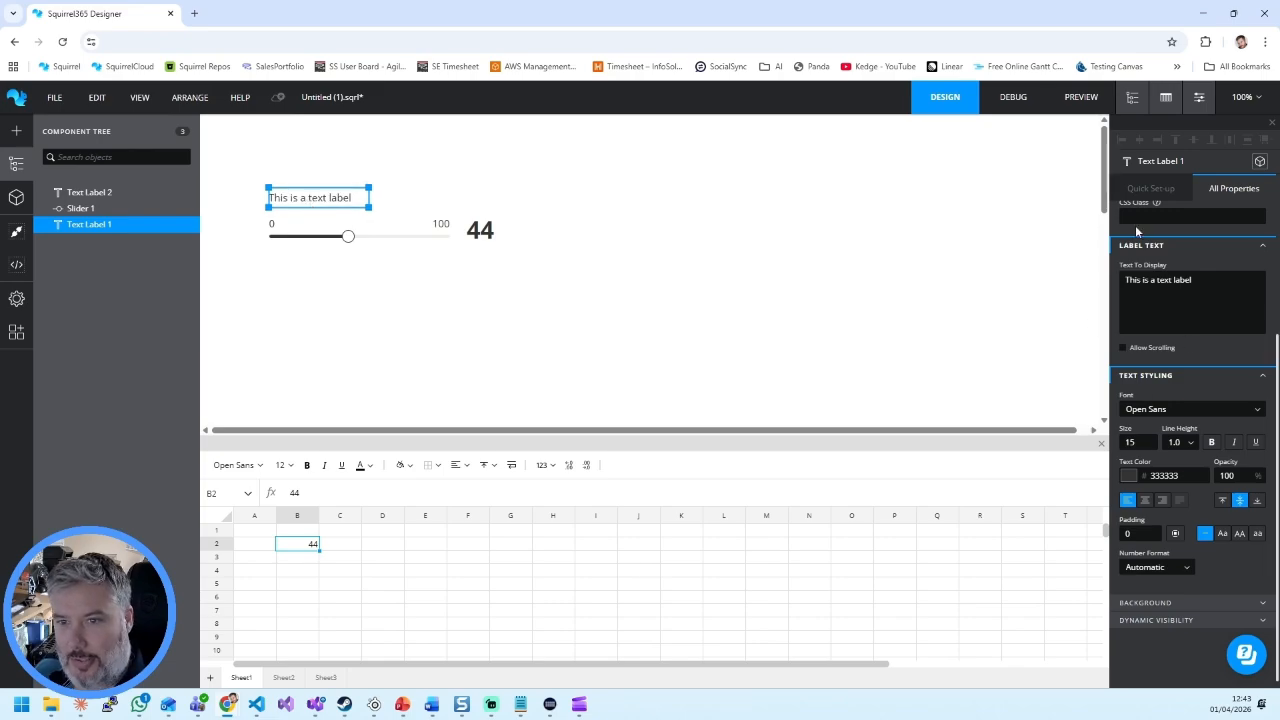
left_click(1160, 187)
left_click(1160, 387)
scroll(1160, 410, "up", 1)
left_click(1150, 420)
Step: Widen the title label slightly so its box fits the capitalised text above the slider
left_click_drag(369, 197, 386, 197)
left_click(555, 306)
left_click(300, 197)
left_click(467, 262)
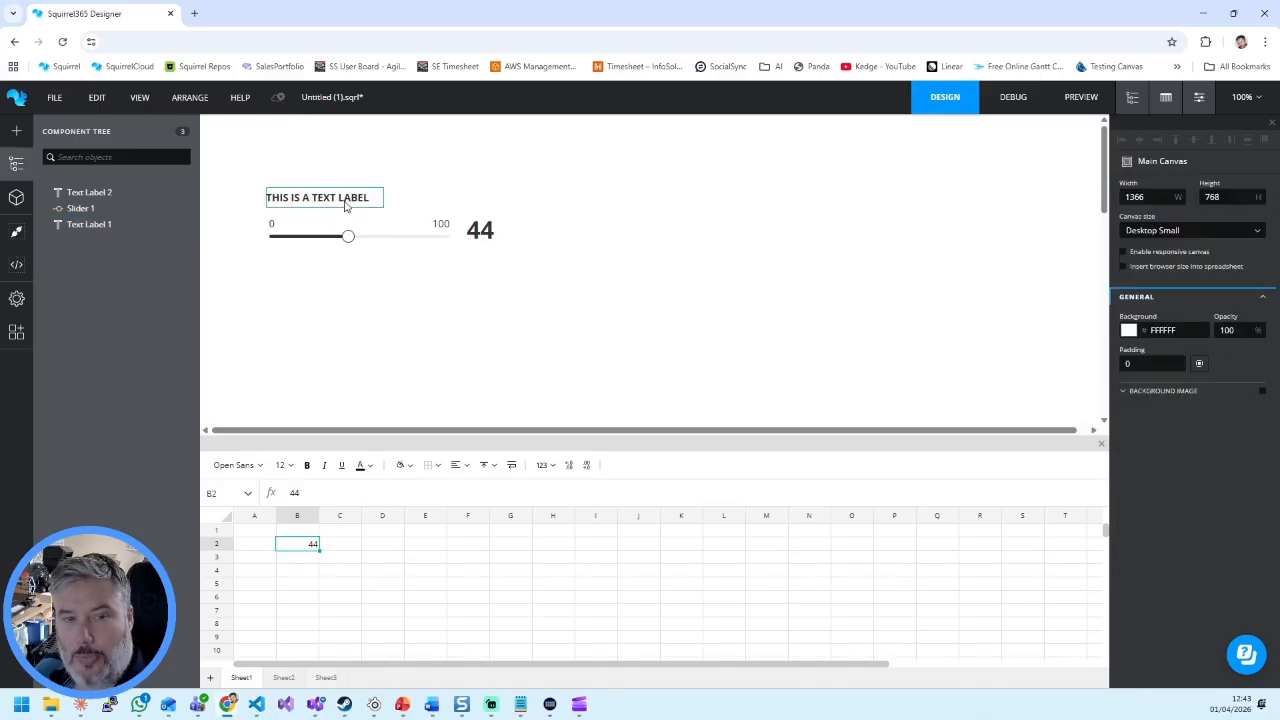
Step: Copy the title label, slider and value label together to the right of the originals, and undo the duplication
left_click_drag(246, 157, 550, 272)
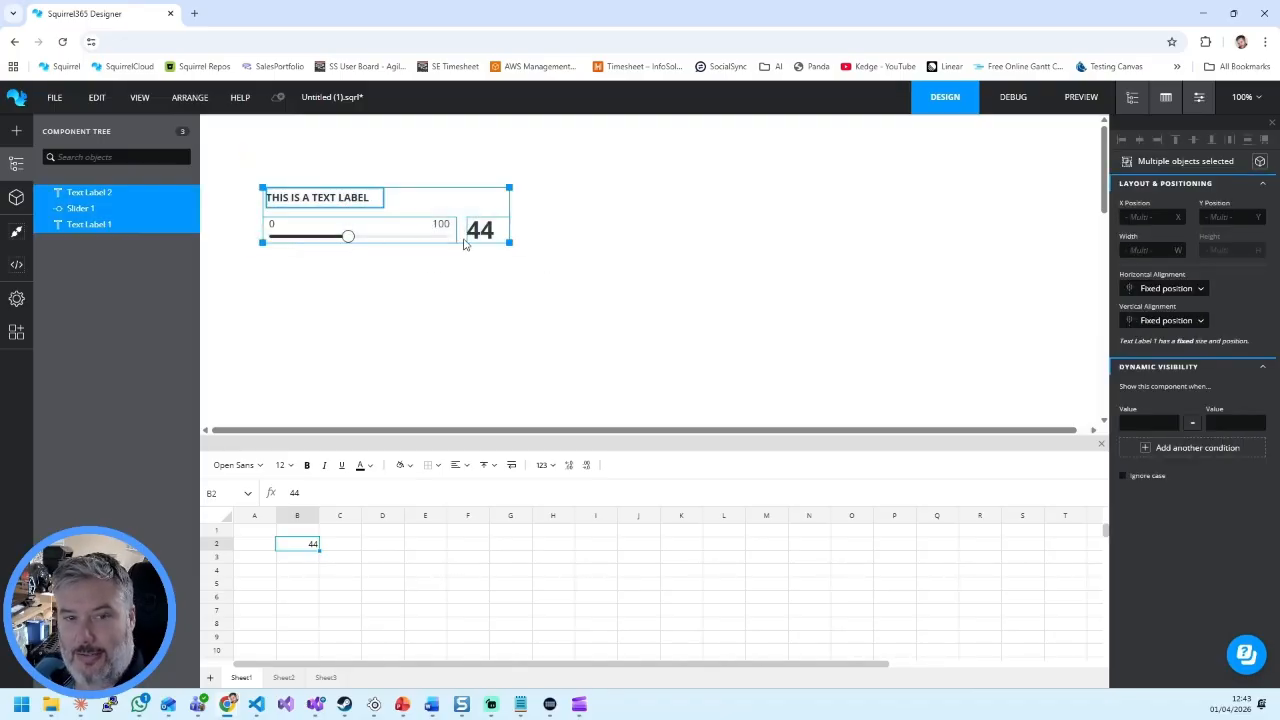
key("ctrl+c")
key("ctrl+v")
left_click_drag(430, 222, 758, 233)
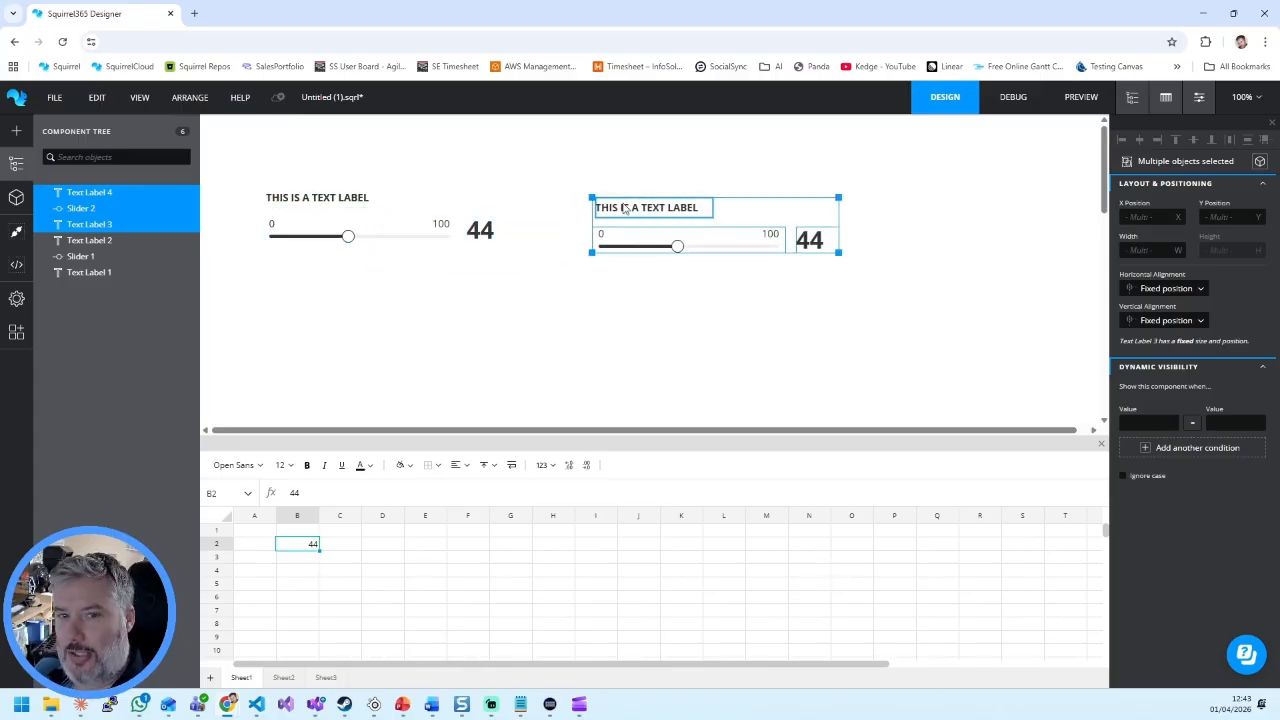
key("ctrl+z")
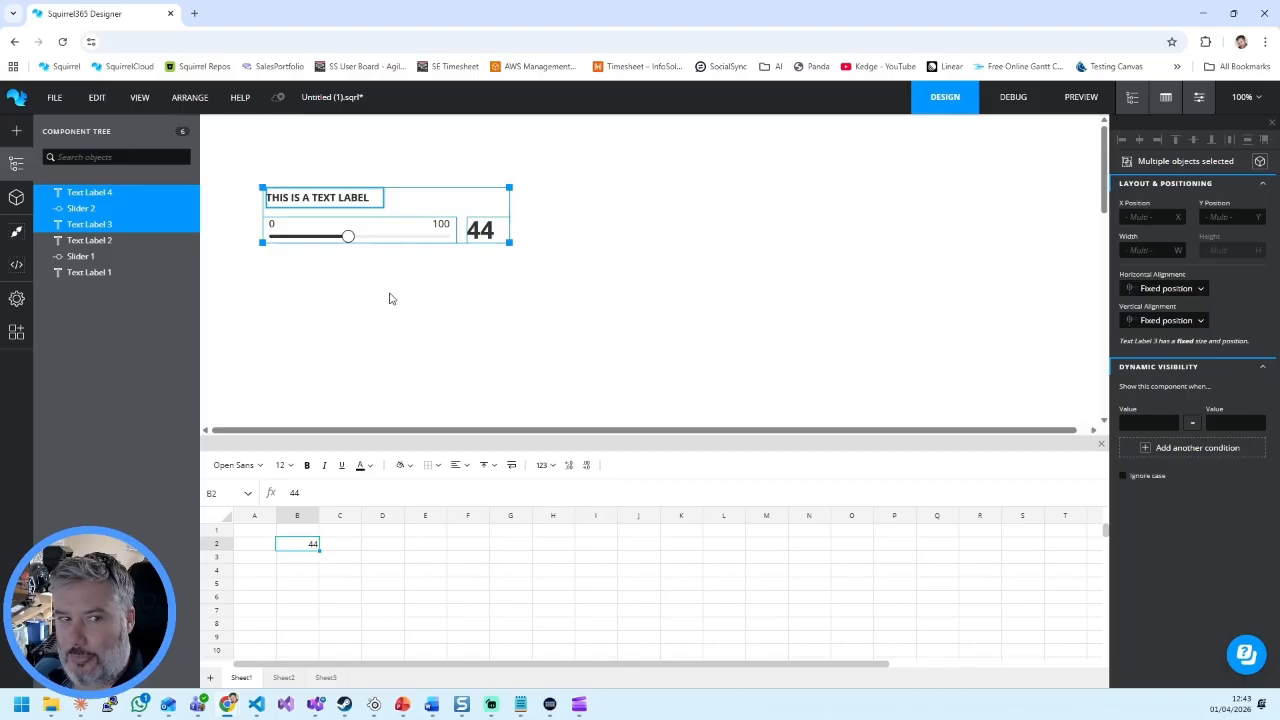
key("ctrl+z")
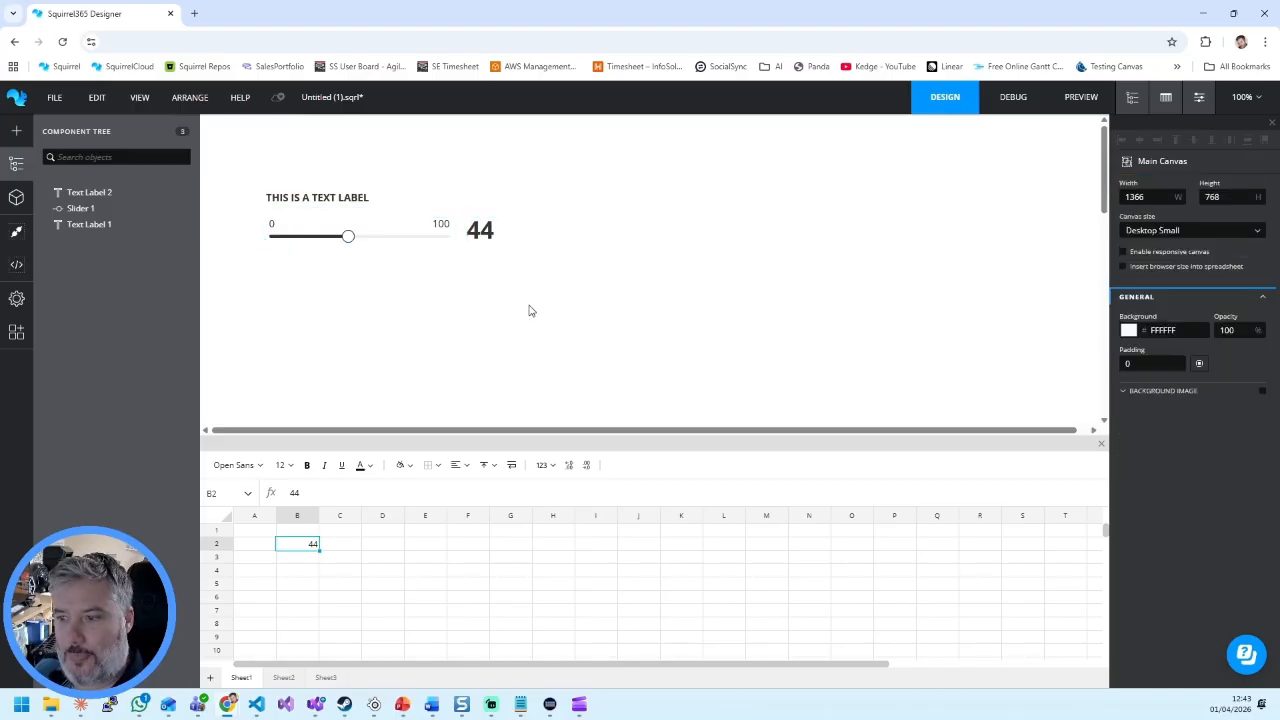
Step: Try the Sub title 18 style on the title label and switch it back to CAPS TITLE 15
left_click(352, 199)
left_click(1175, 390)
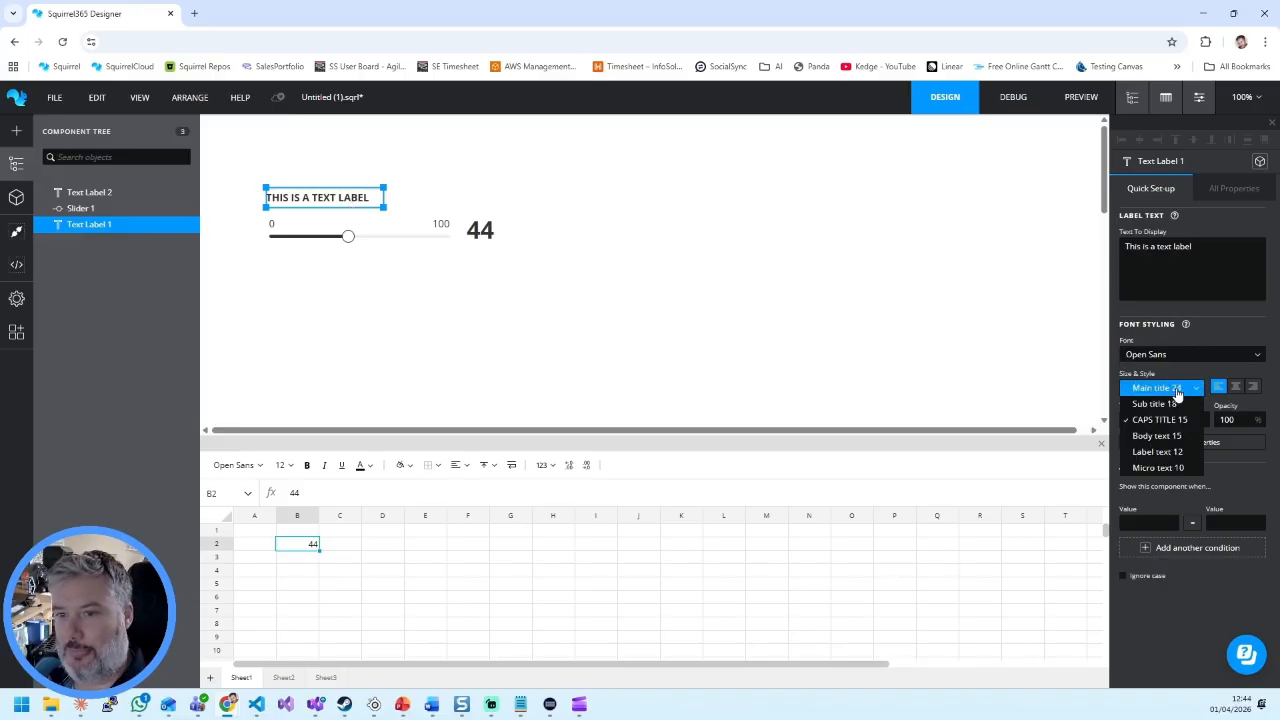
left_click(1178, 402)
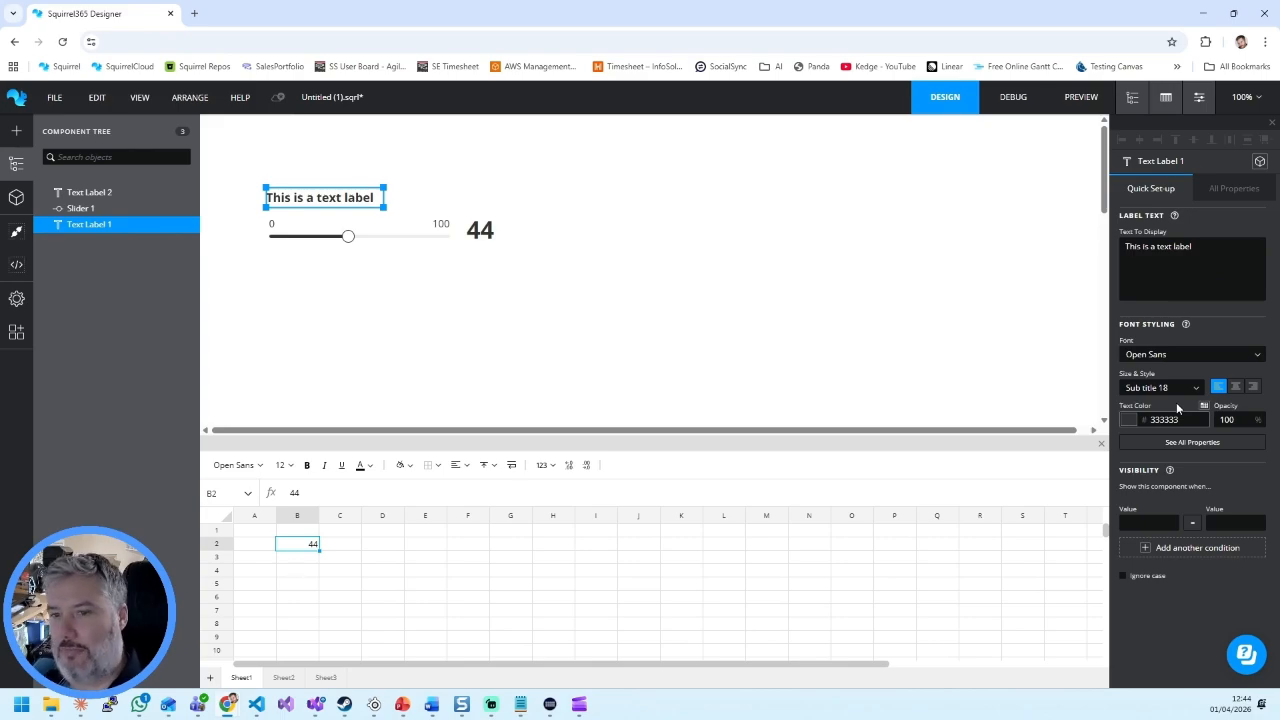
left_click(1172, 388)
left_click(1160, 418)
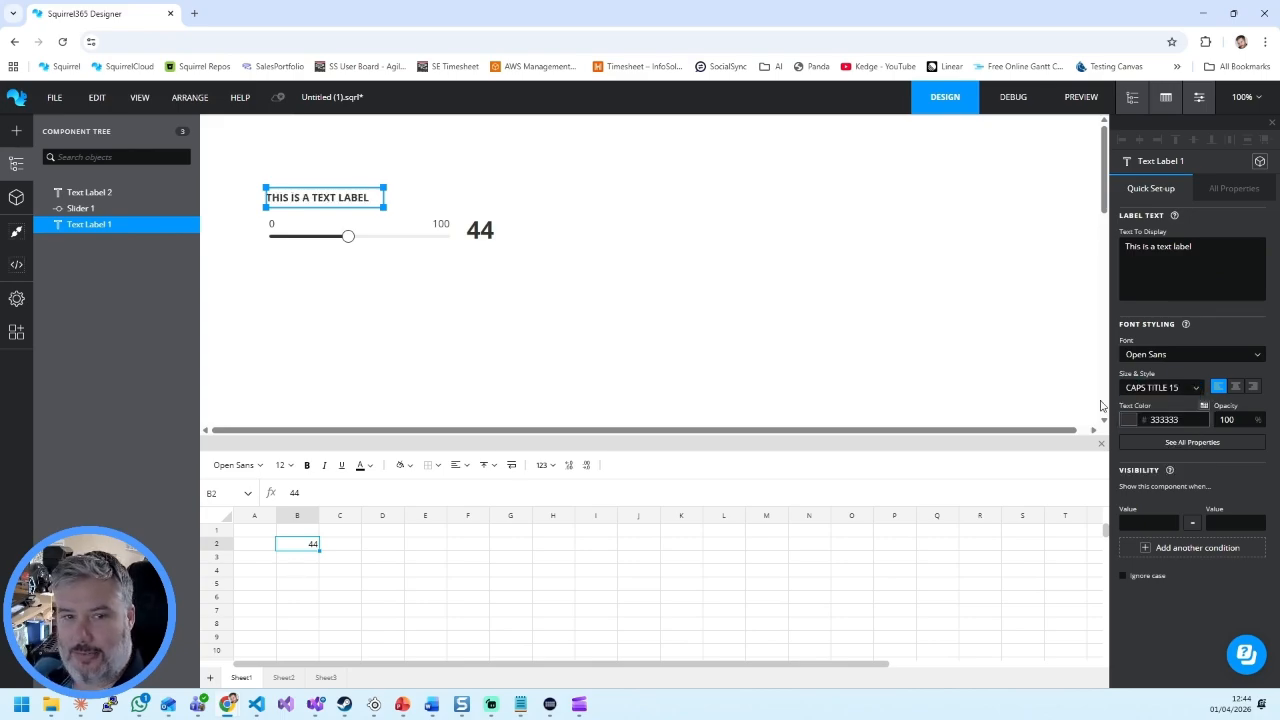
left_click(821, 303)
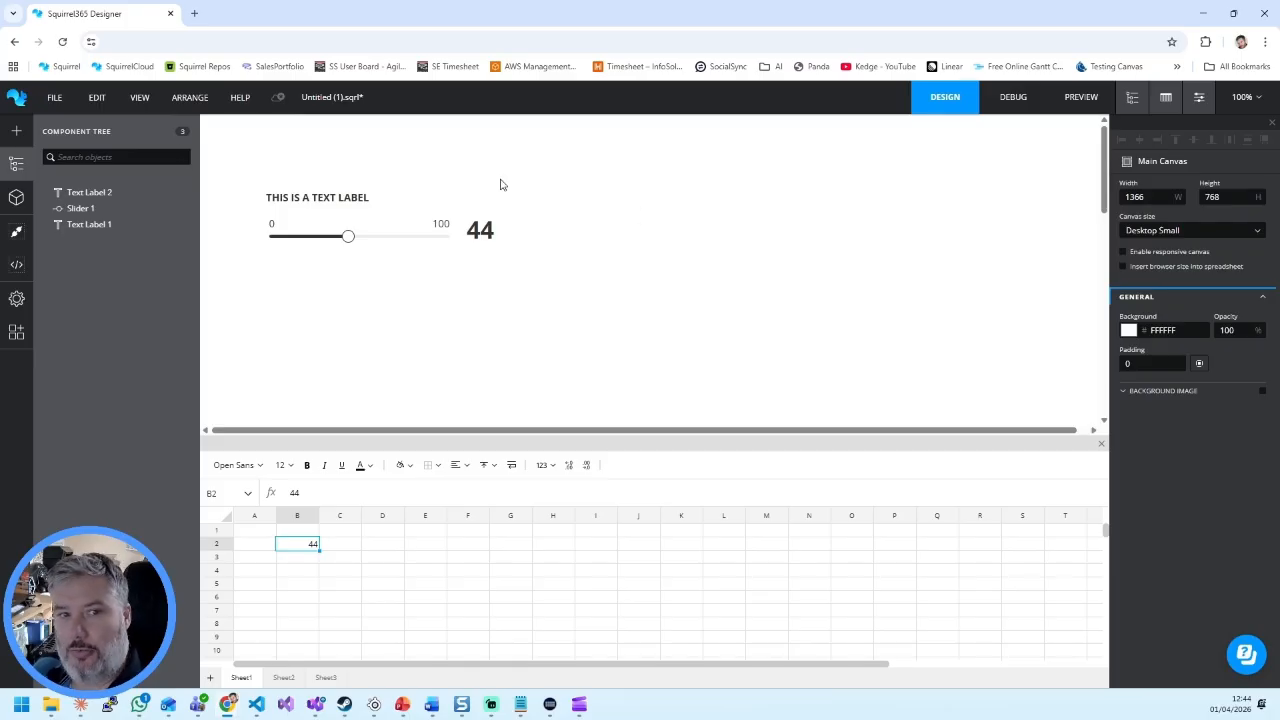
left_click_drag(244, 166, 540, 277)
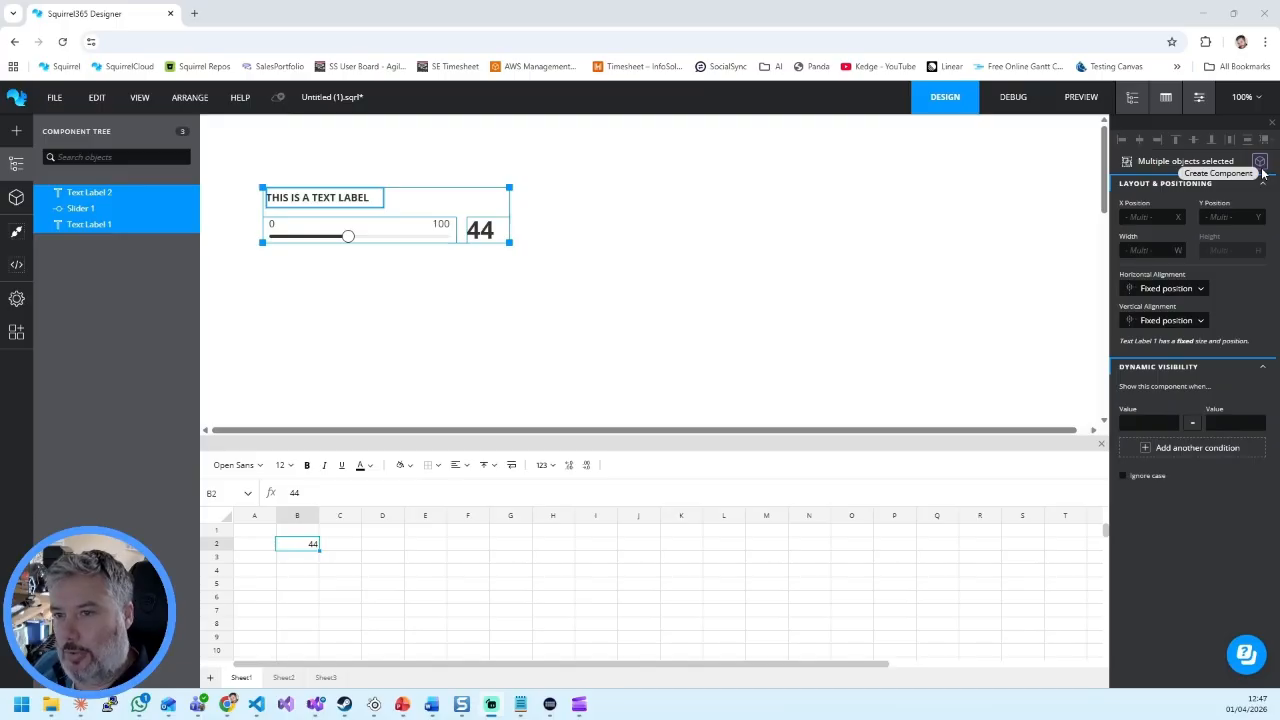
right_click(119, 216)
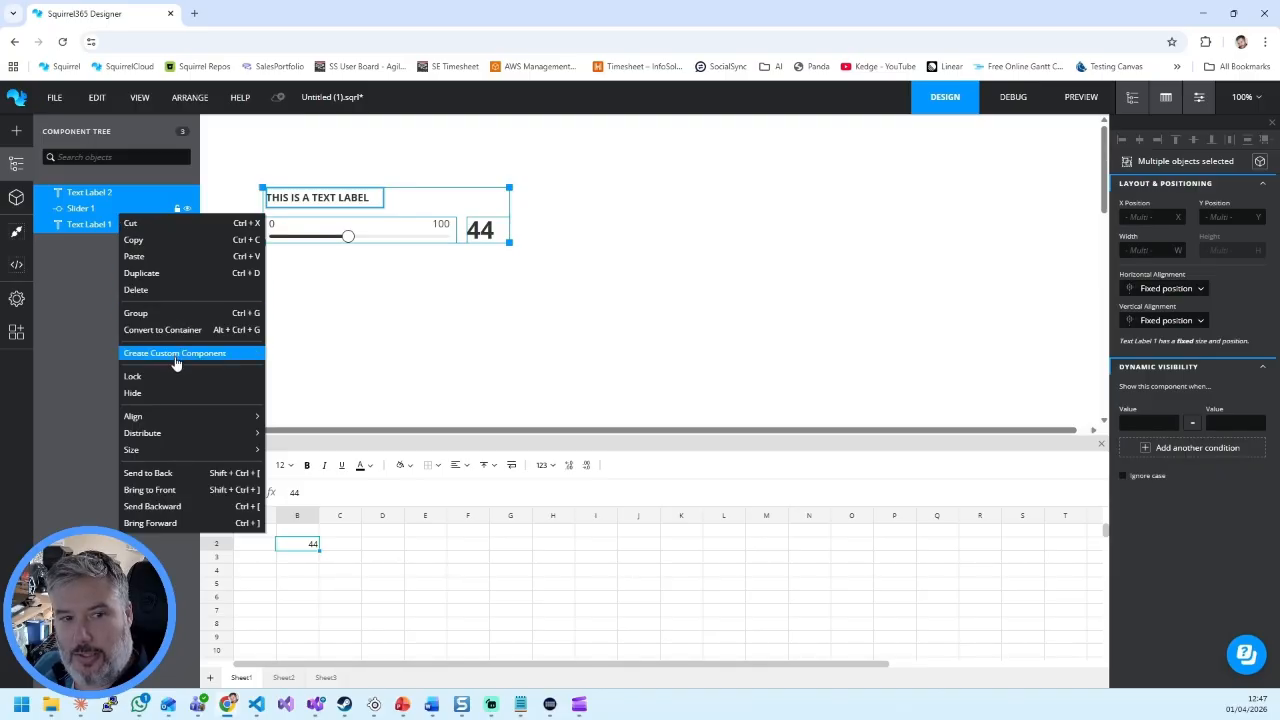
right_click(439, 198)
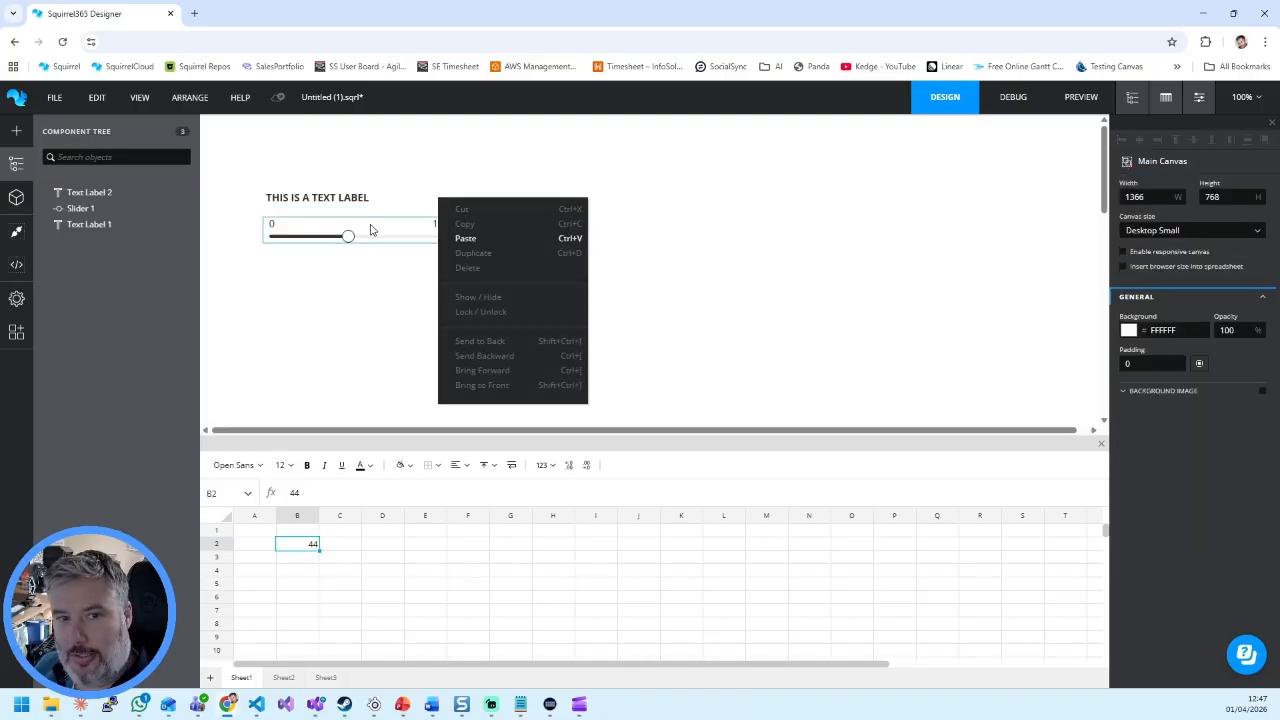
Step: Create a custom component named Slider from the title label, the slider and the value label
left_click_drag(249, 180, 525, 279)
right_click(296, 202)
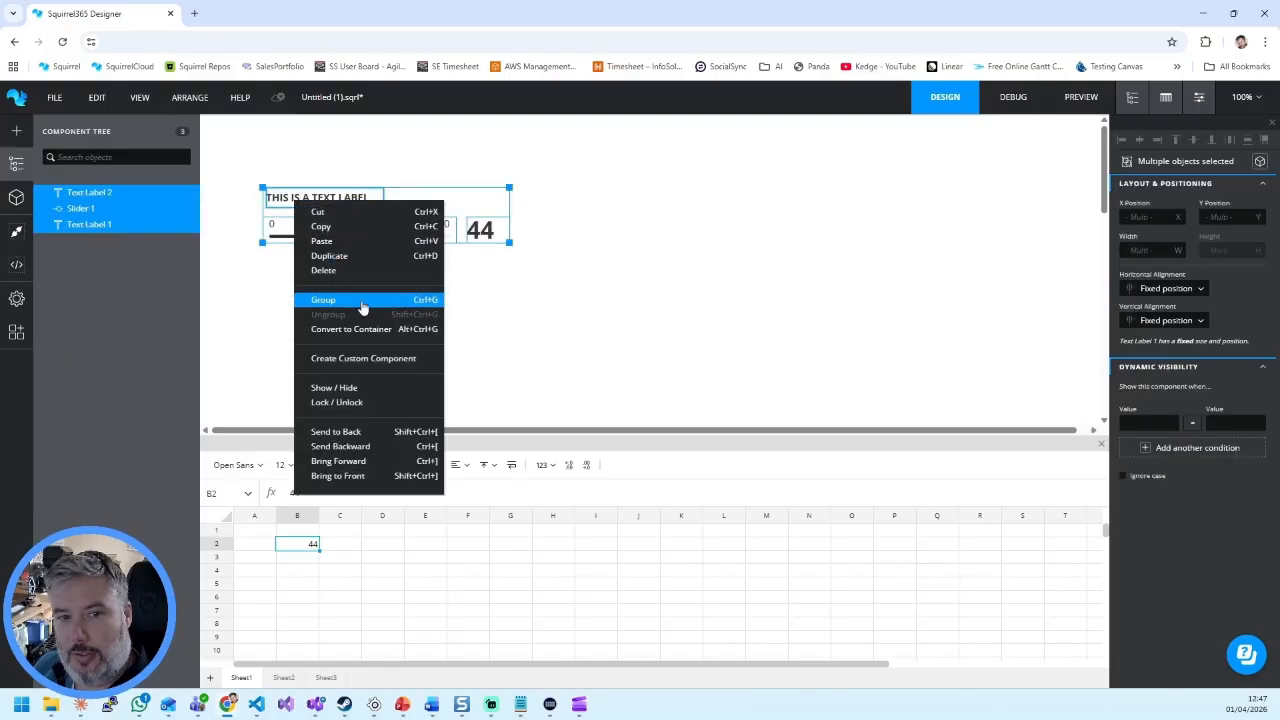
left_click(376, 359)
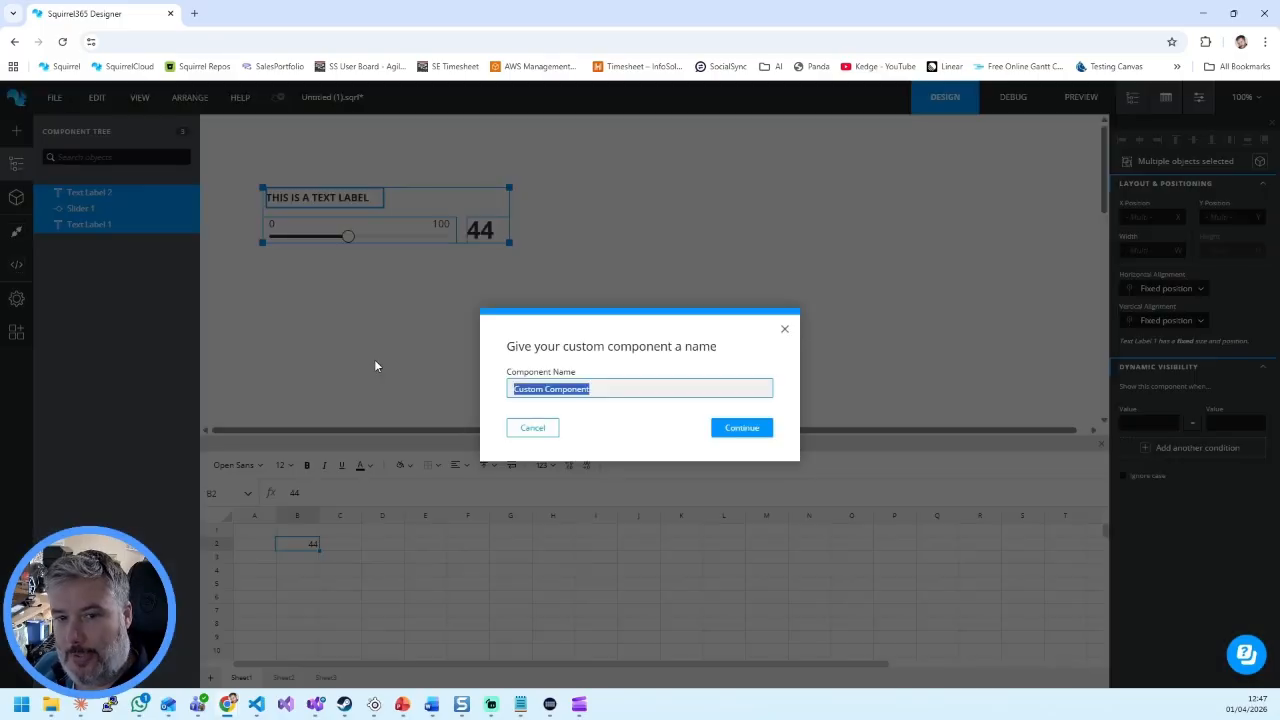
type("Slider")
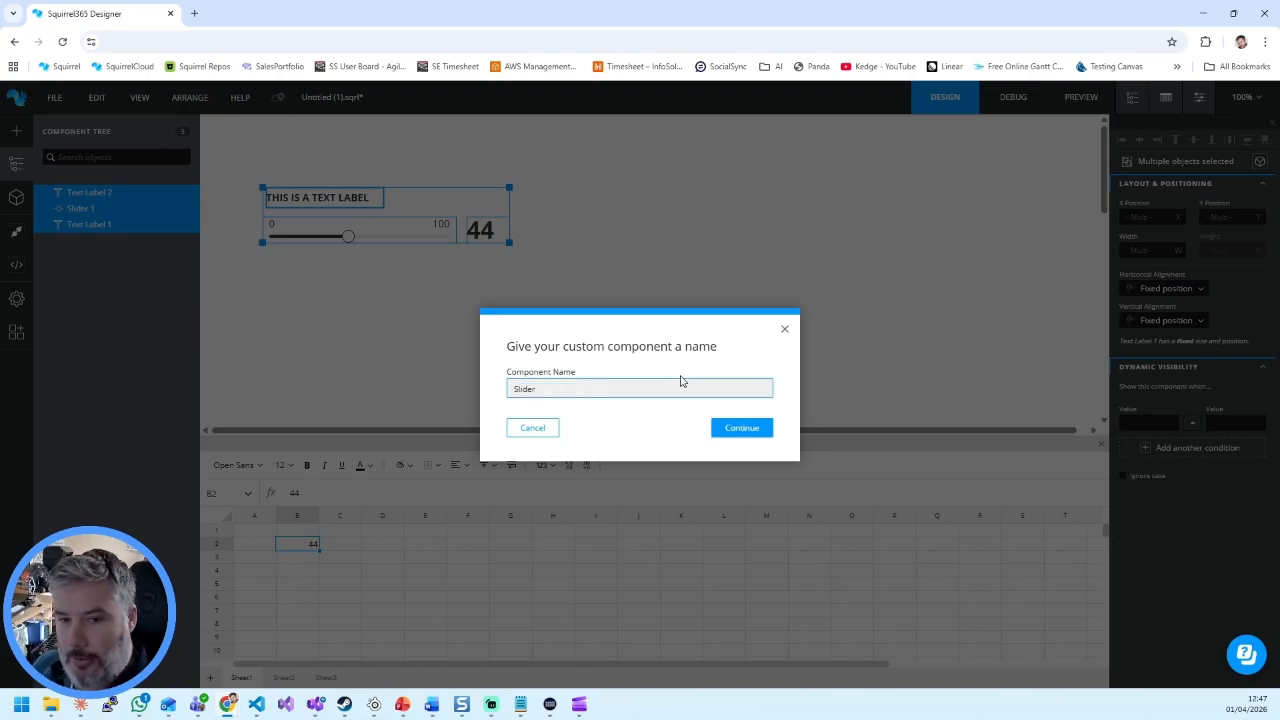
left_click(737, 432)
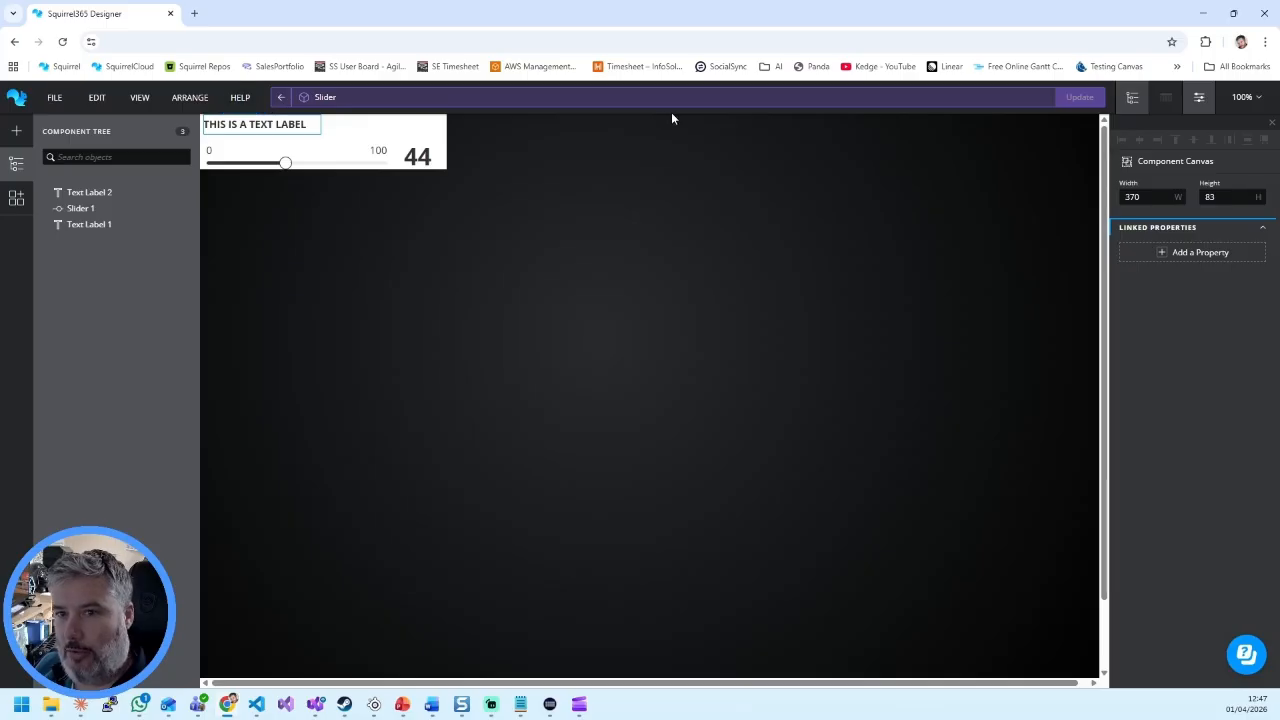
double_click(333, 97)
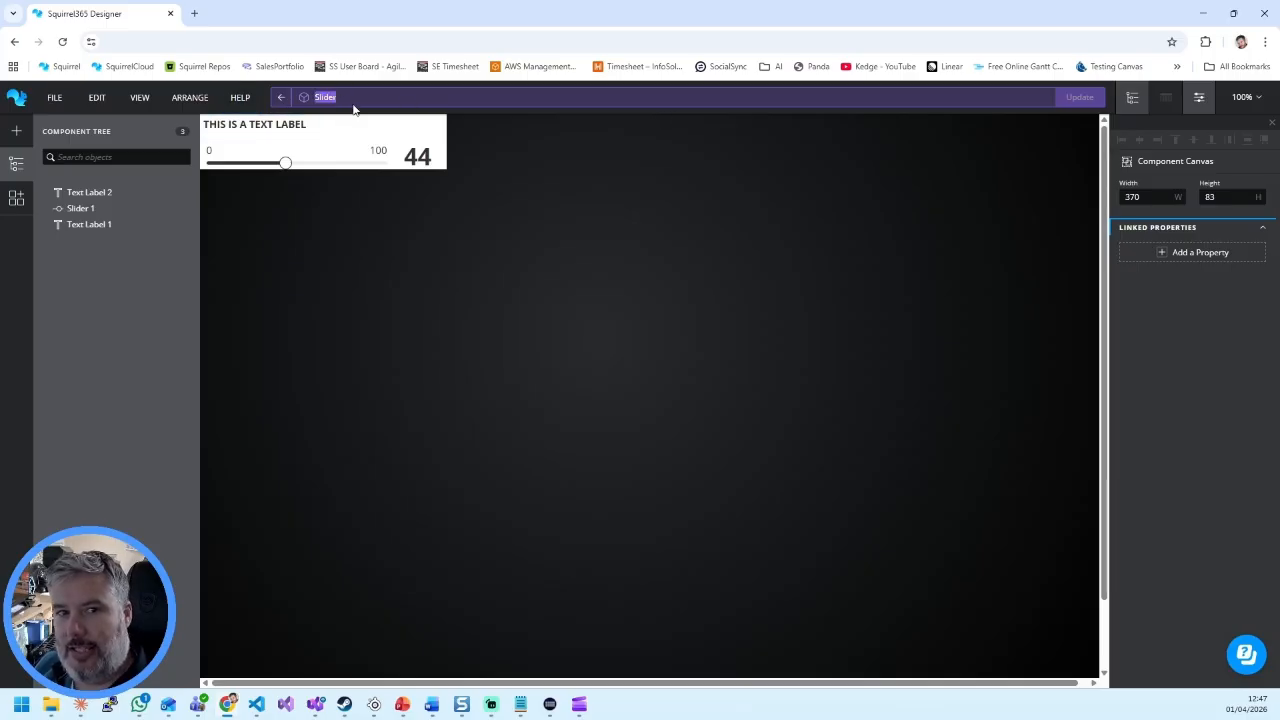
left_click(349, 99)
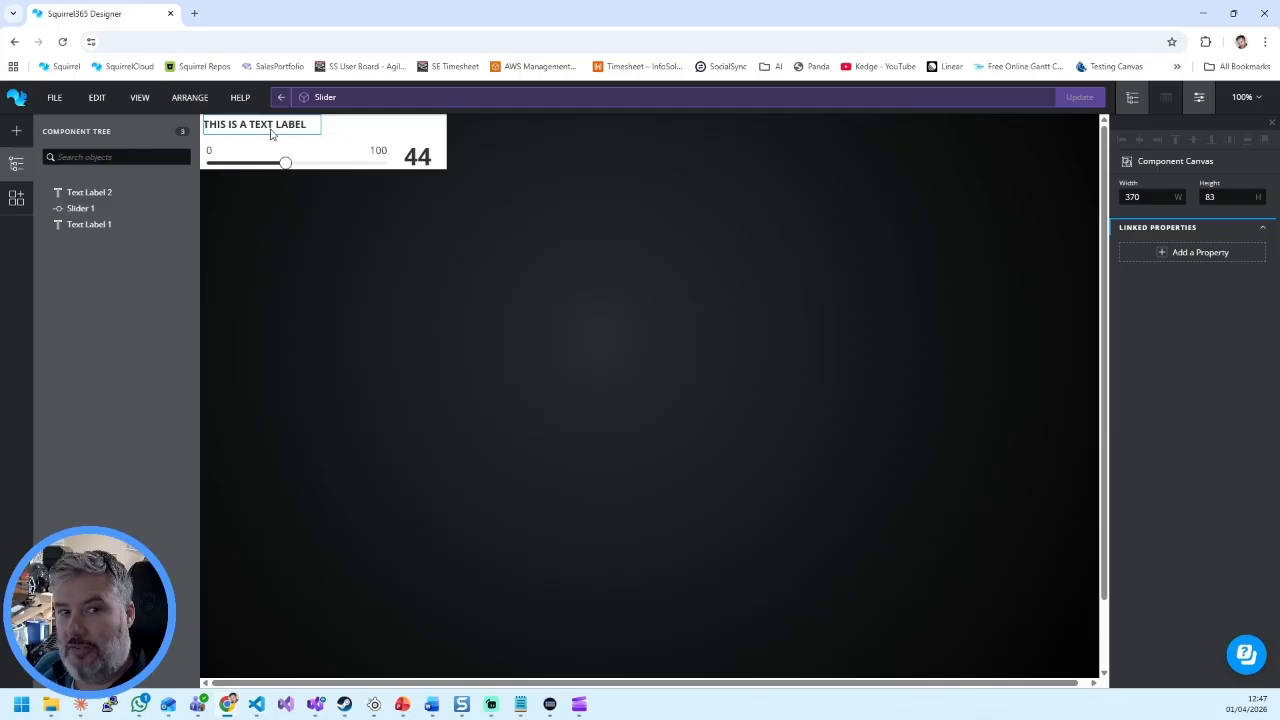
Step: Add four linked properties to the custom component, named Title, Value, Min and Max
left_click(1163, 255)
type("Title")
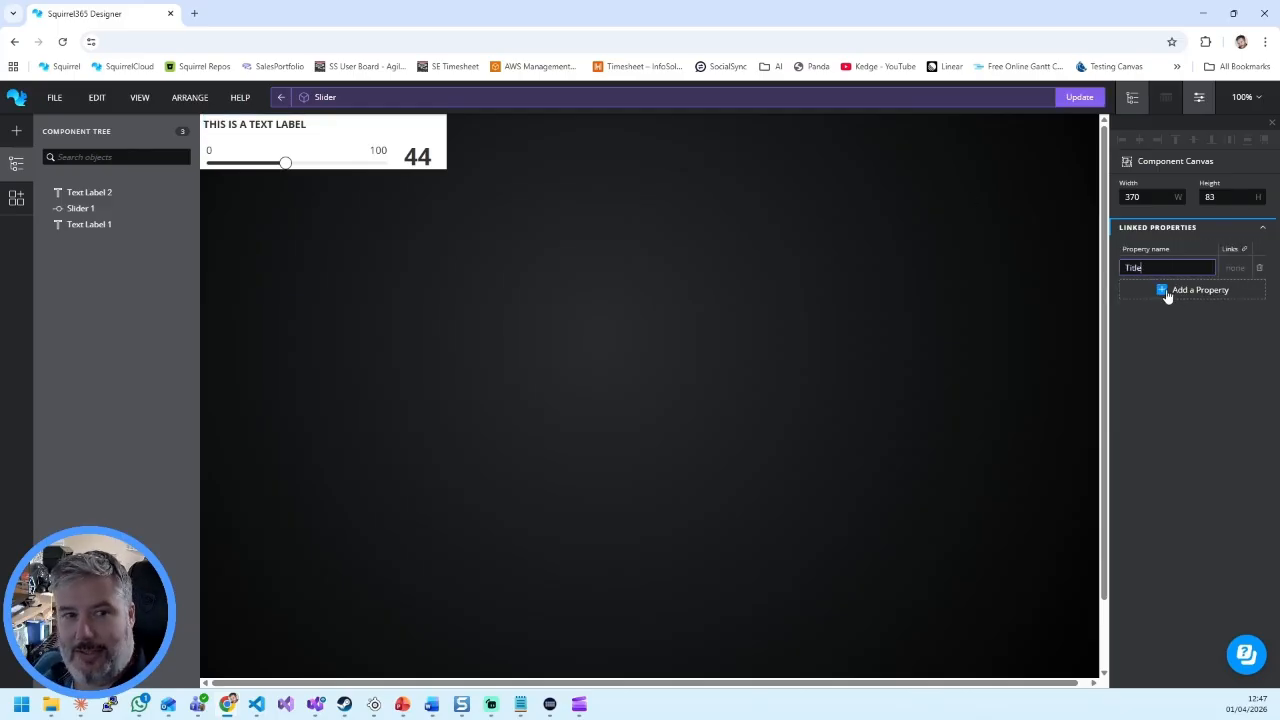
left_click(1165, 289)
type("Value")
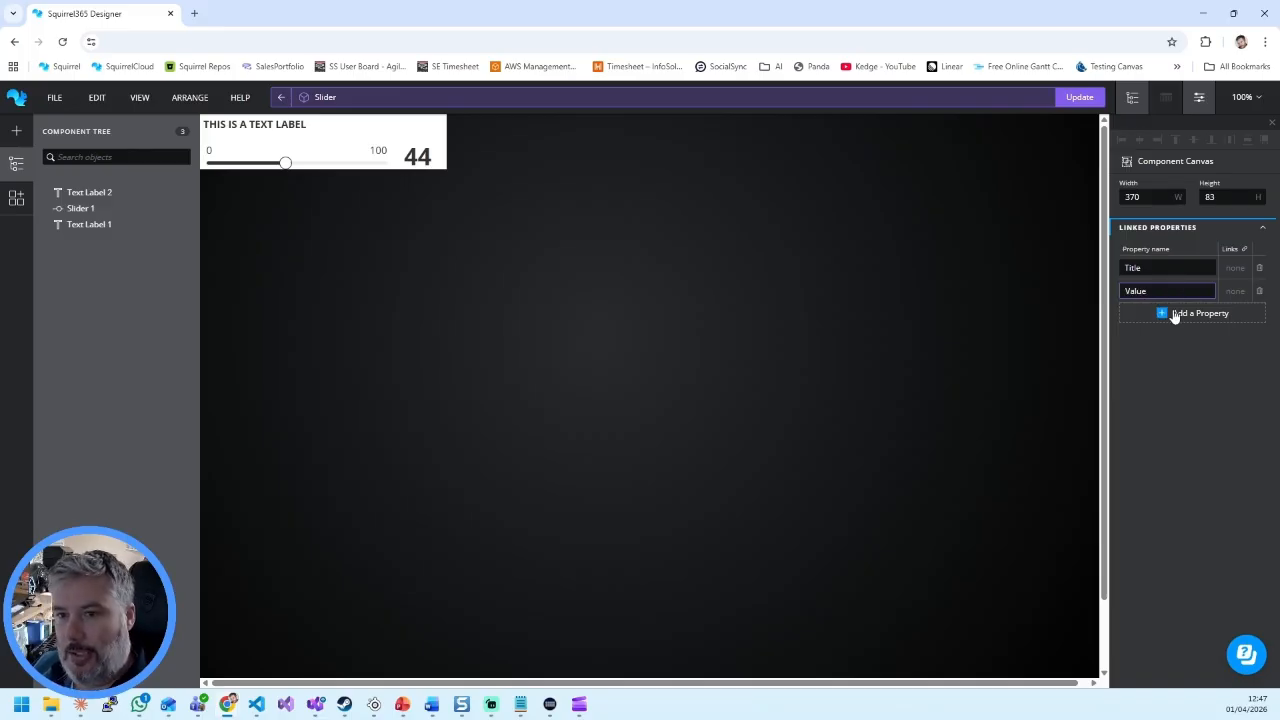
left_click(1171, 313)
type("Min")
left_click(1165, 337)
type("Max")
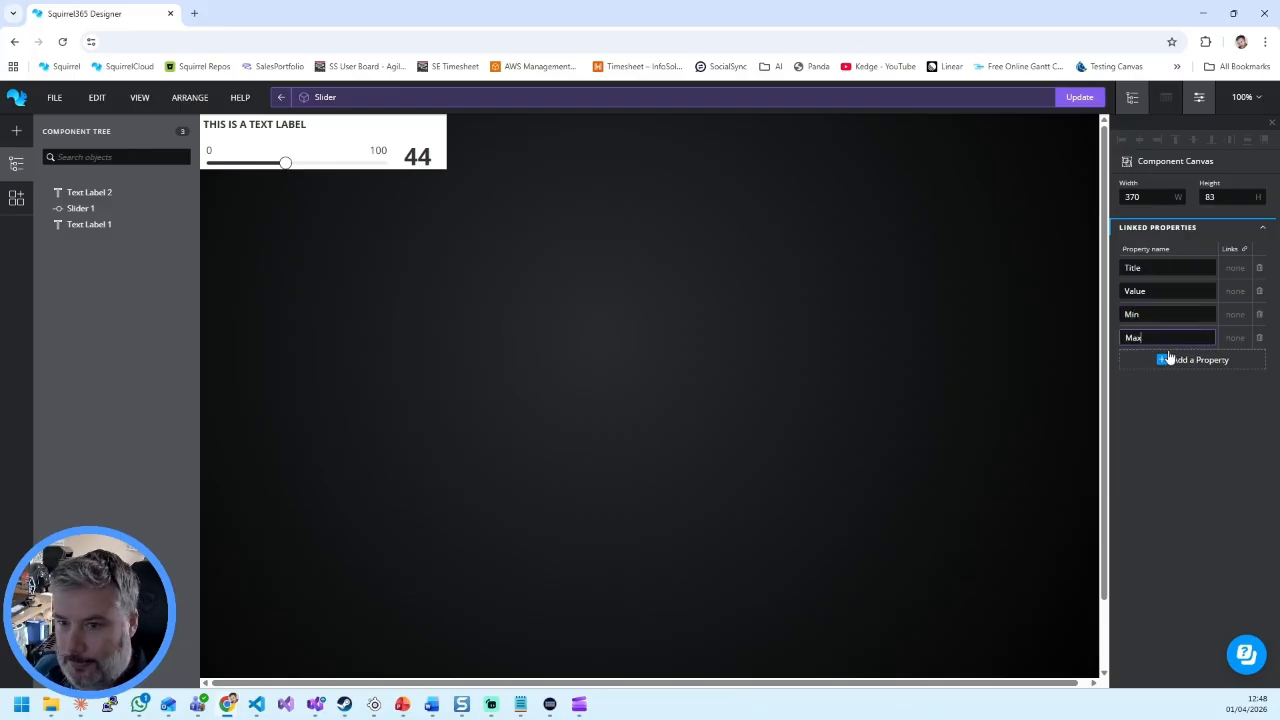
left_click(1195, 415)
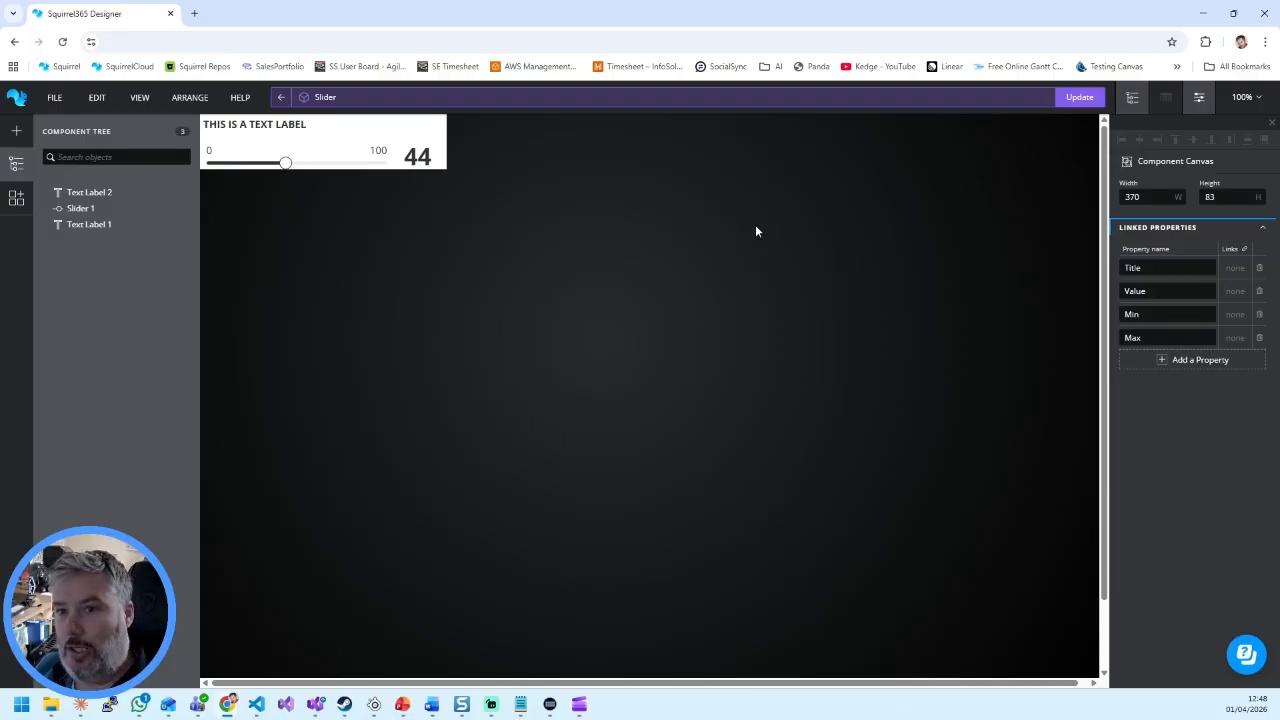
Step: Link the title label's display text to the Title property
left_click(268, 130)
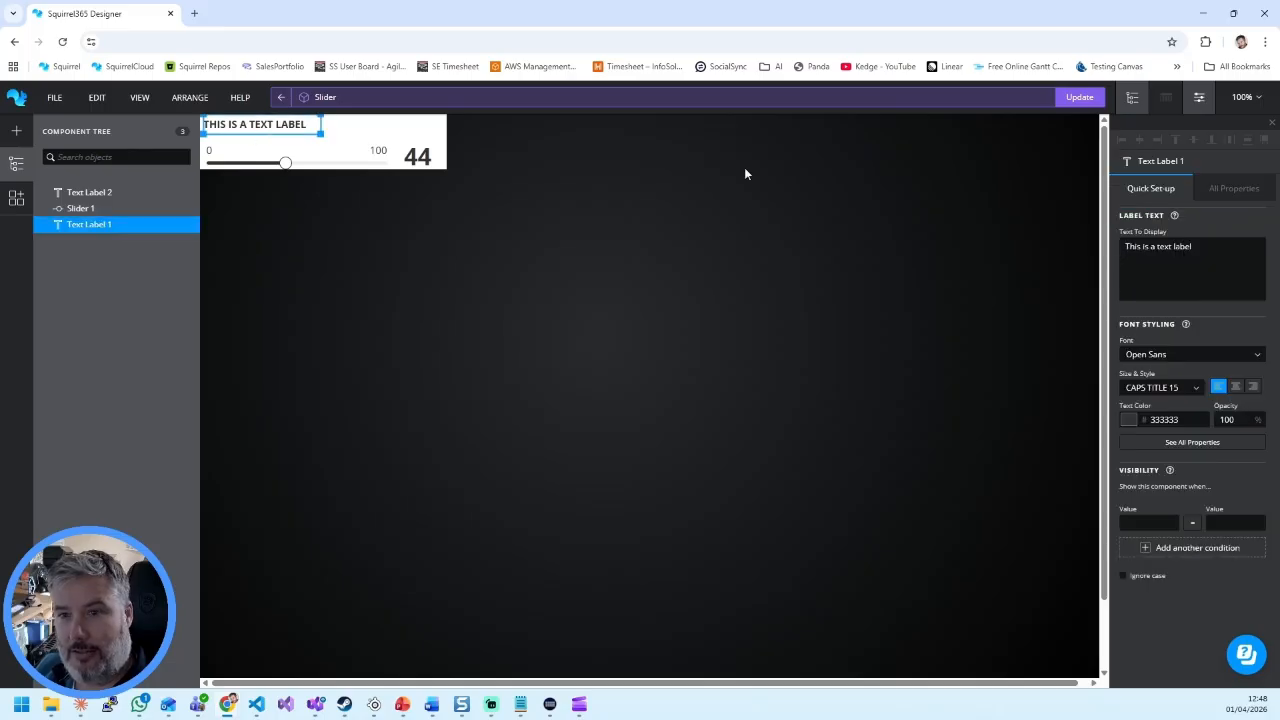
left_click(1261, 235)
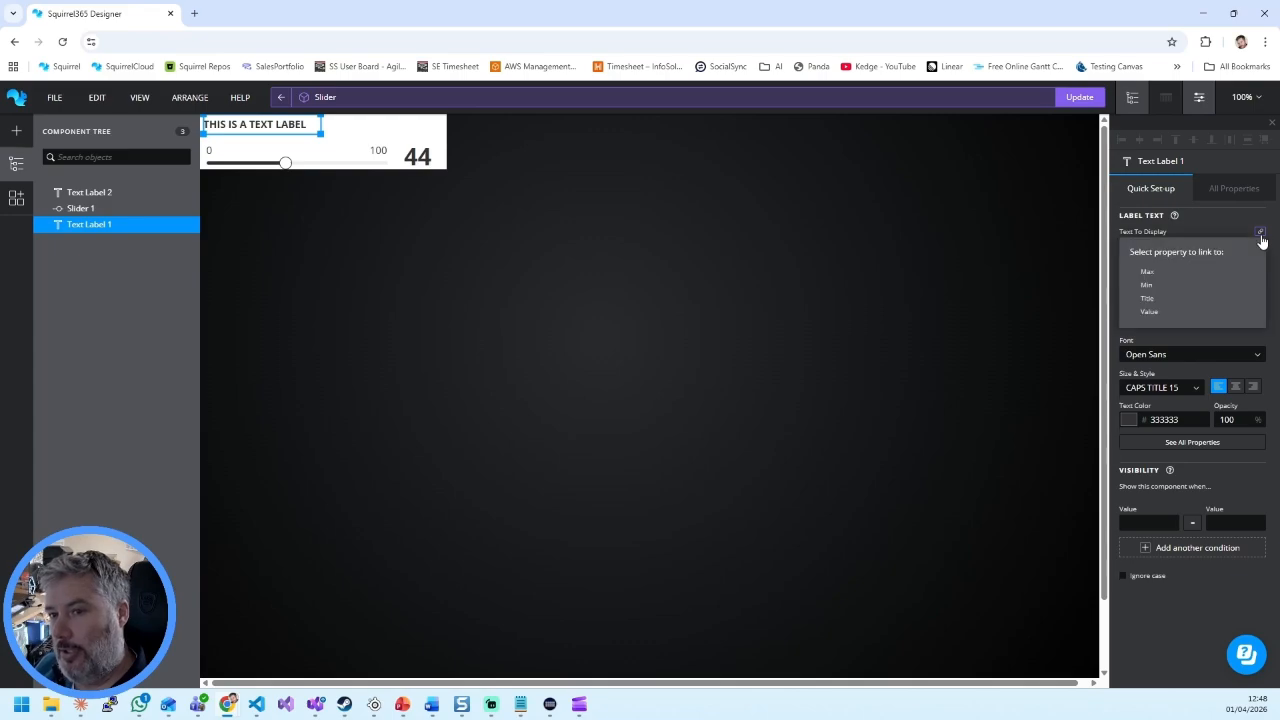
left_click(1168, 300)
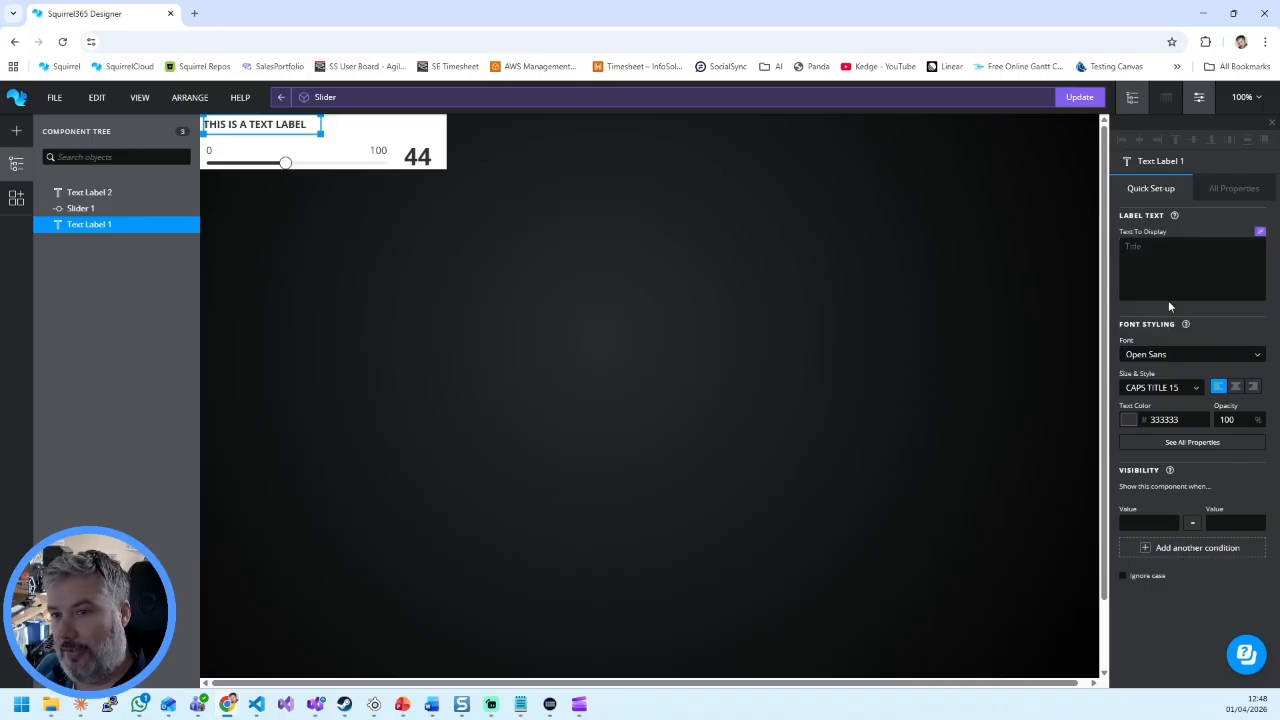
Step: Link both the slider's value and the value label's display text to the Value property
left_click(328, 164)
left_click(1260, 235)
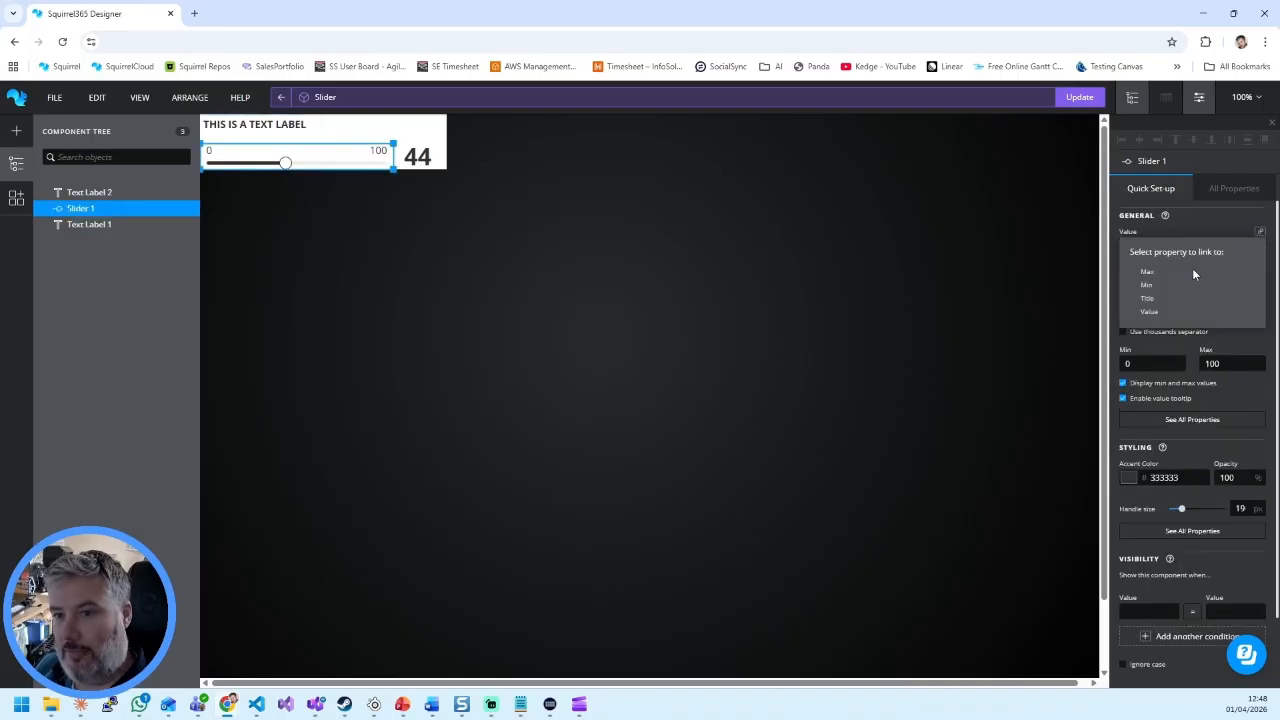
left_click(1145, 310)
left_click(411, 162)
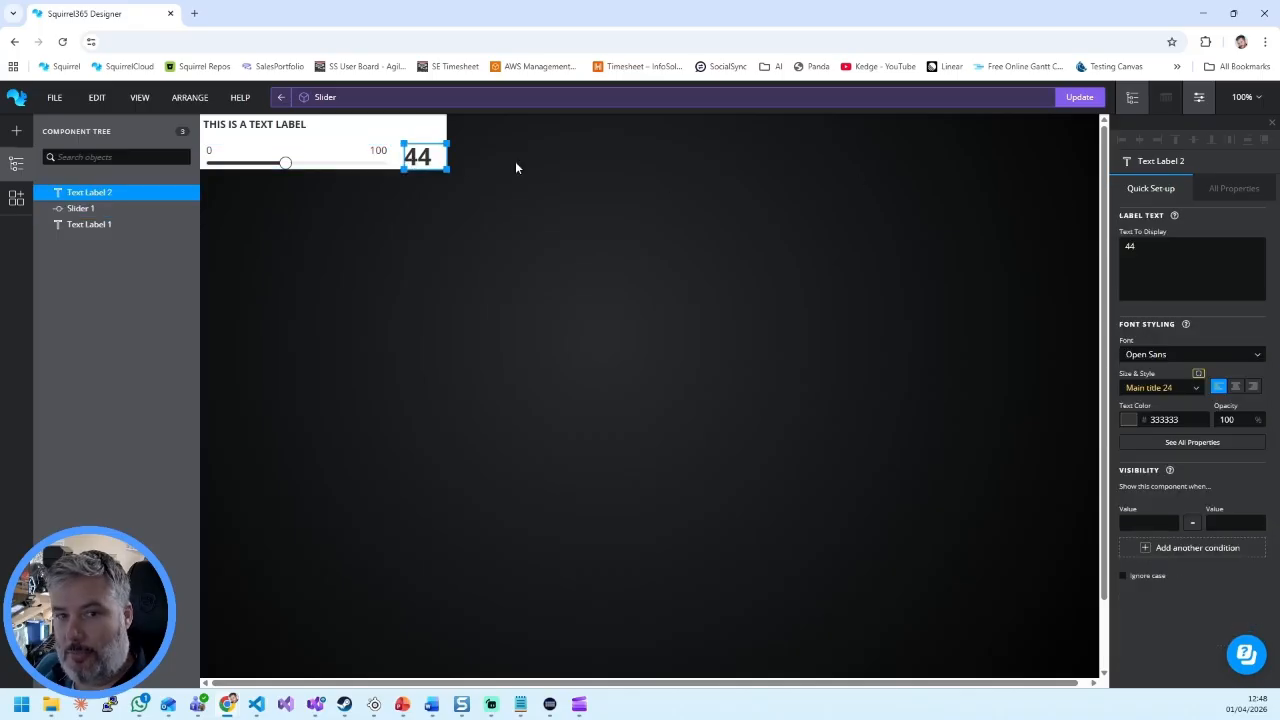
left_click(1259, 232)
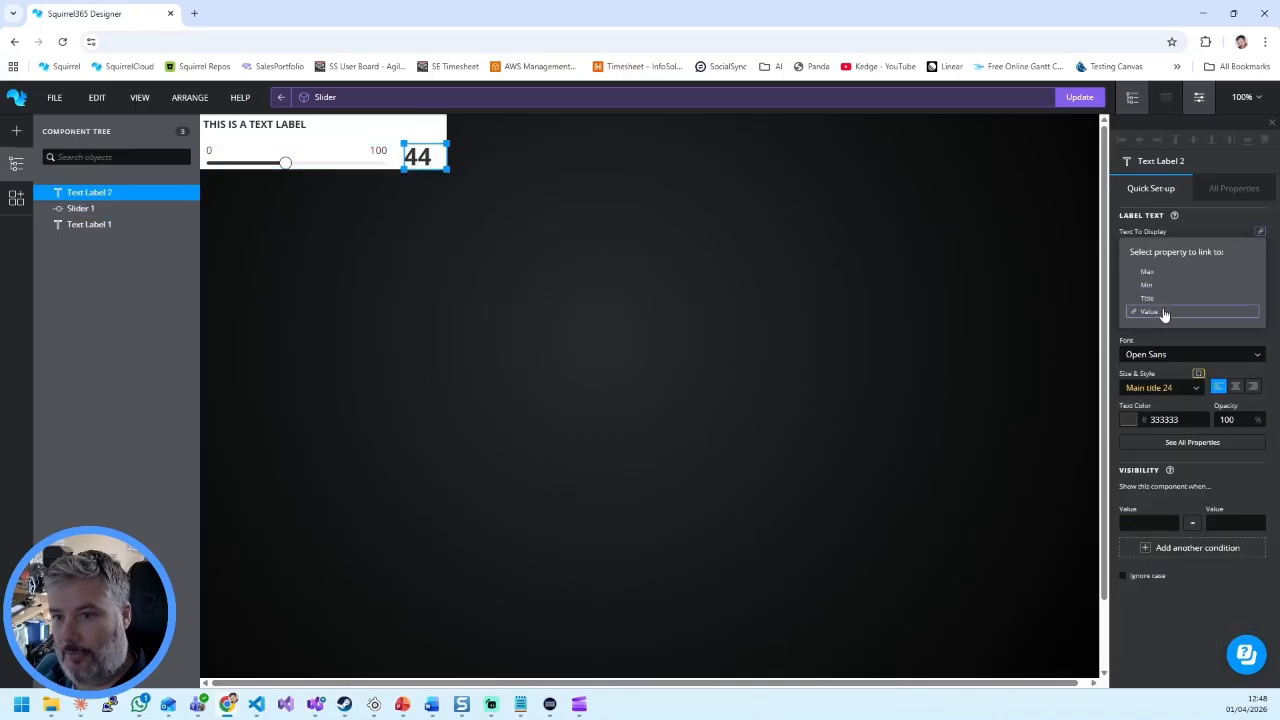
left_click(1149, 311)
Step: Link the slider's minimum and maximum to the Min and Max properties and update the custom component
left_click(378, 153)
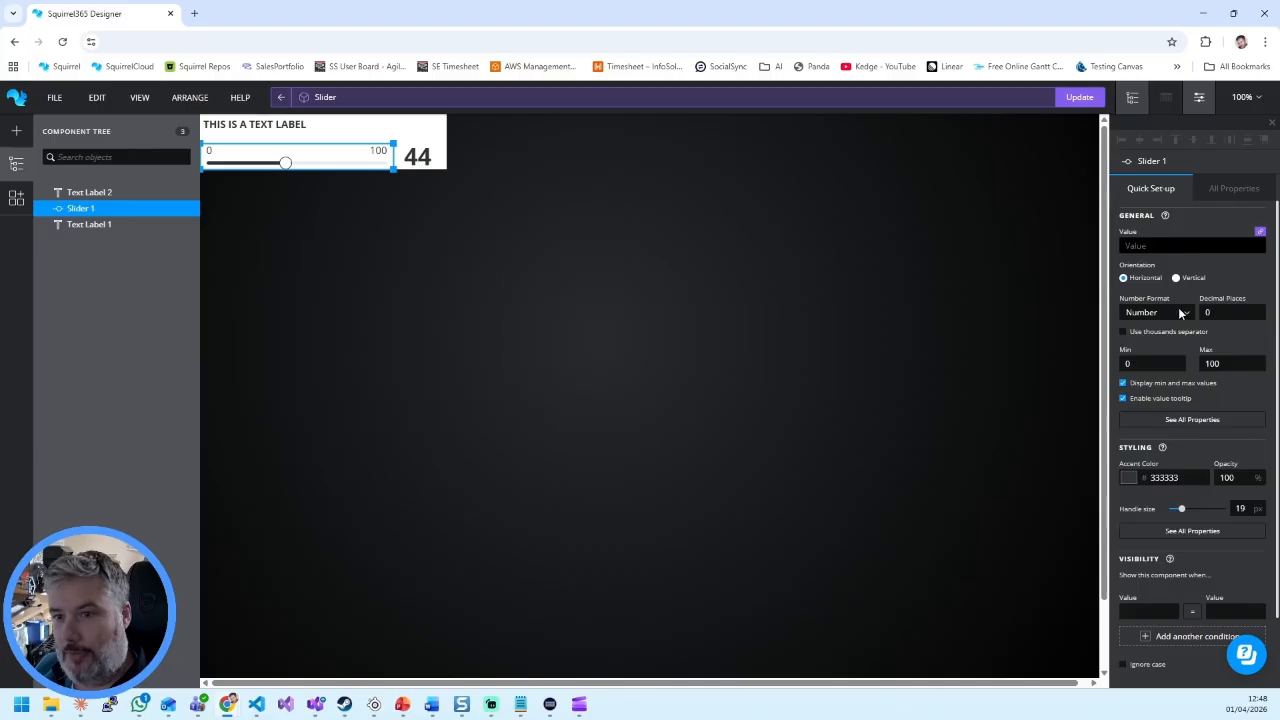
left_click(1182, 352)
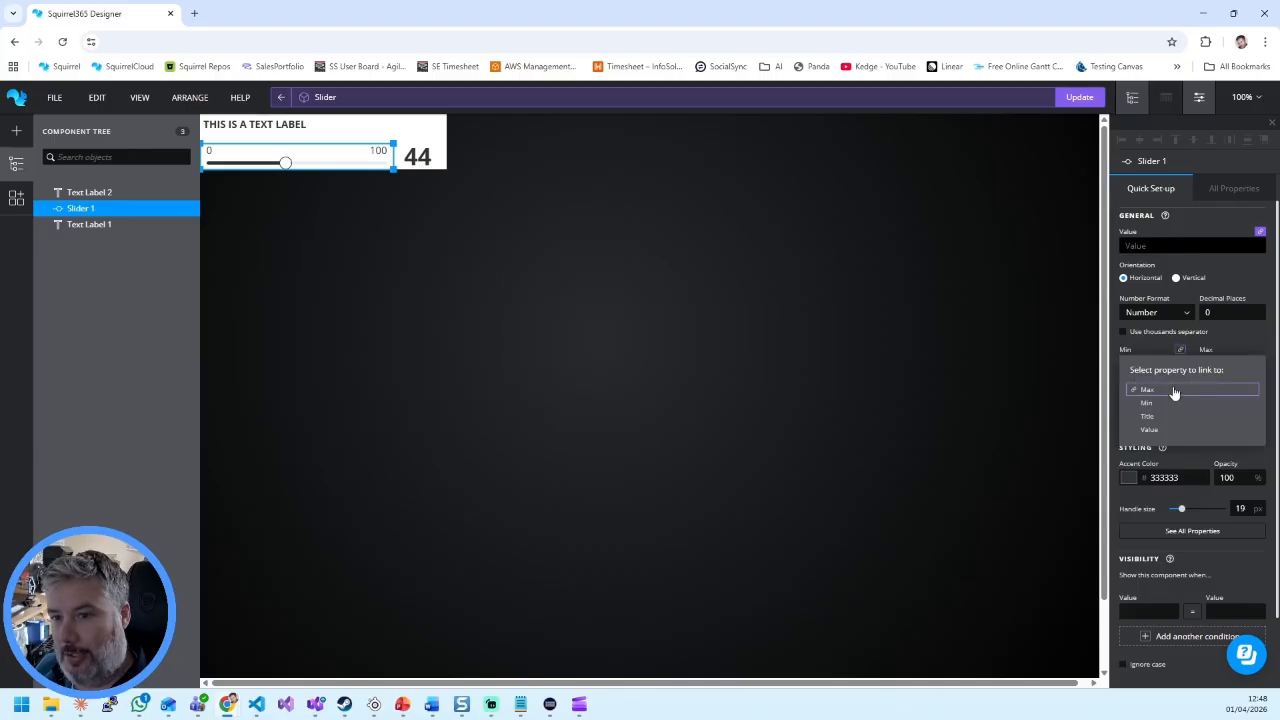
left_click(1174, 406)
left_click(1260, 351)
left_click(1162, 392)
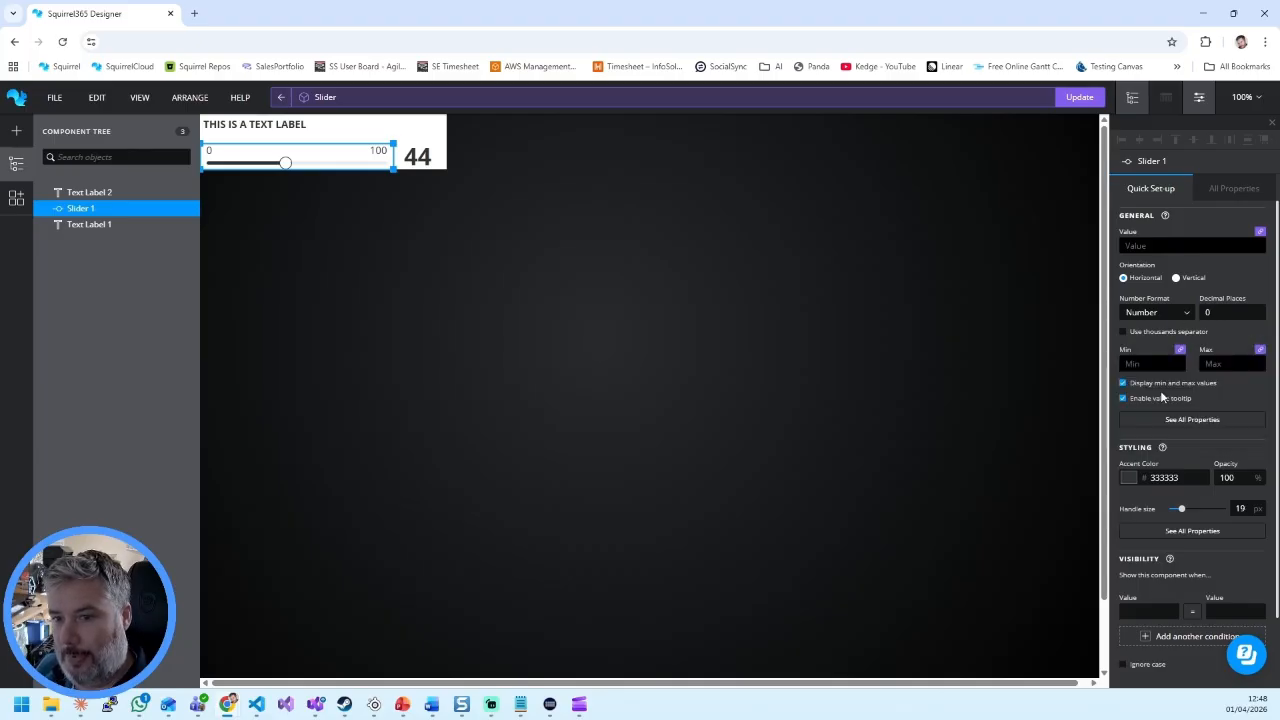
left_click(1080, 100)
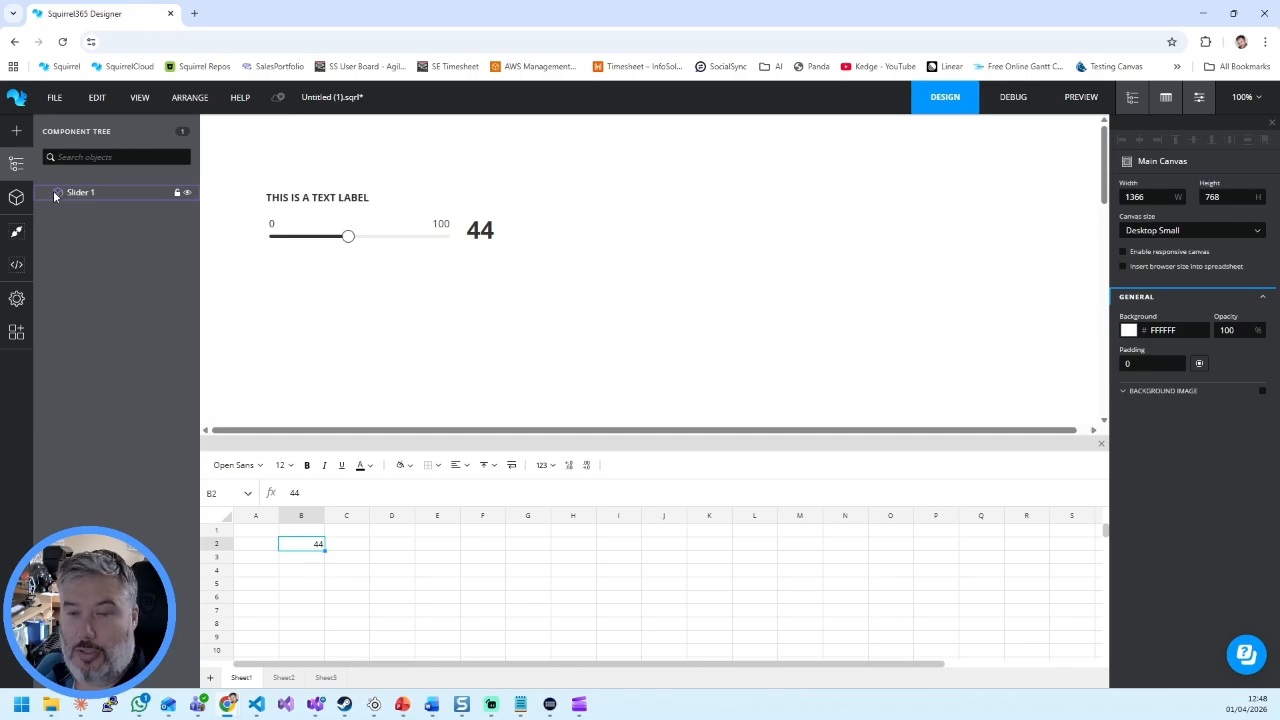
Step: Add a standard slider beside the custom component for comparison and delete it again
left_click(343, 223)
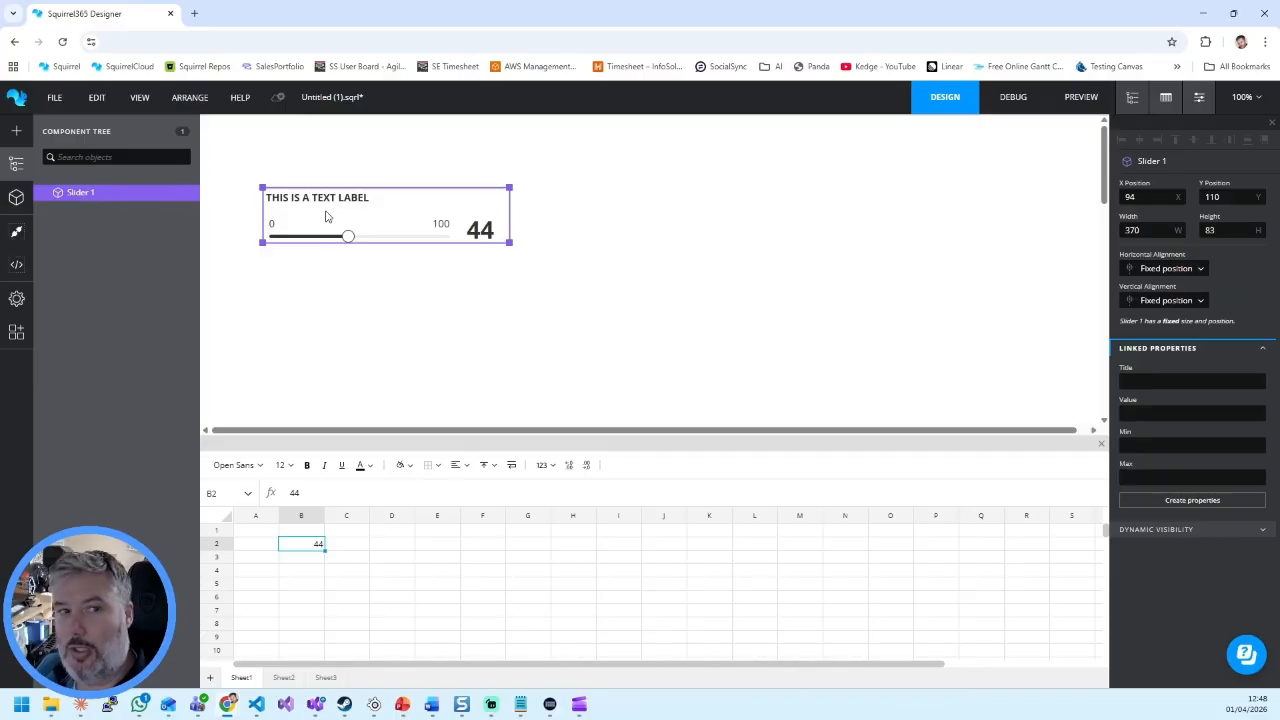
left_click(16, 130)
left_click_drag(72, 250, 610, 210)
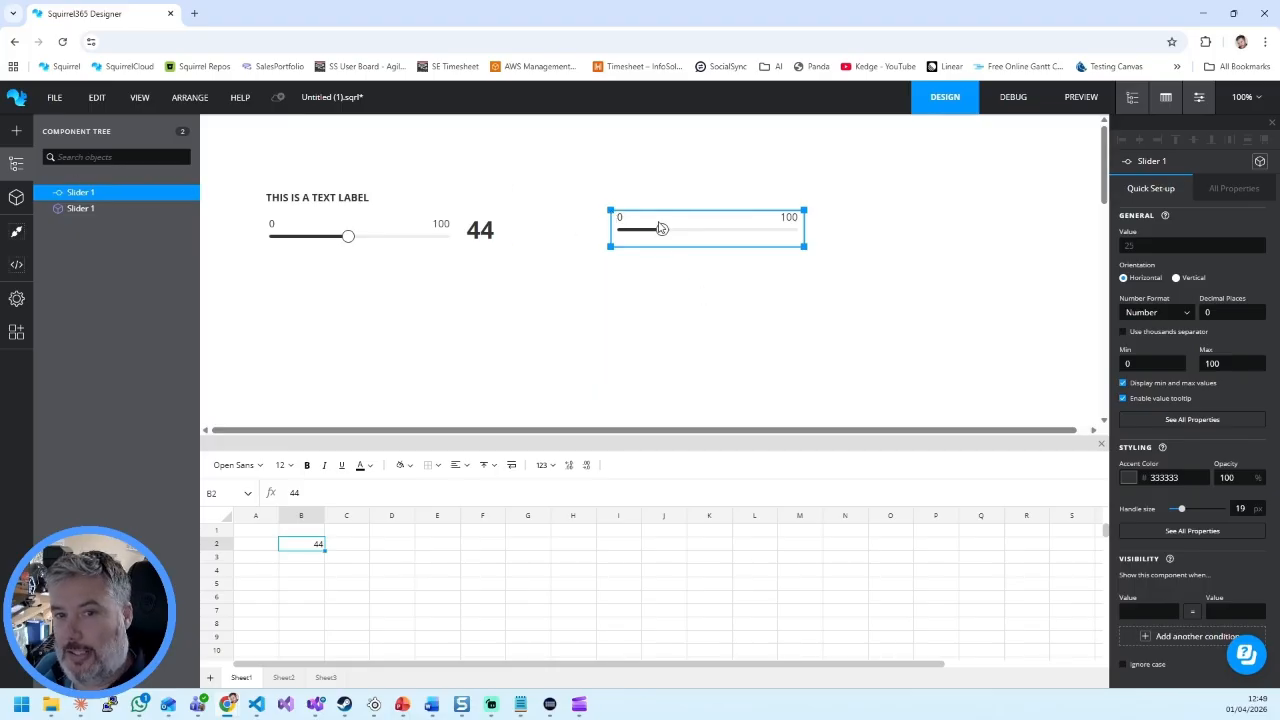
key("Delete")
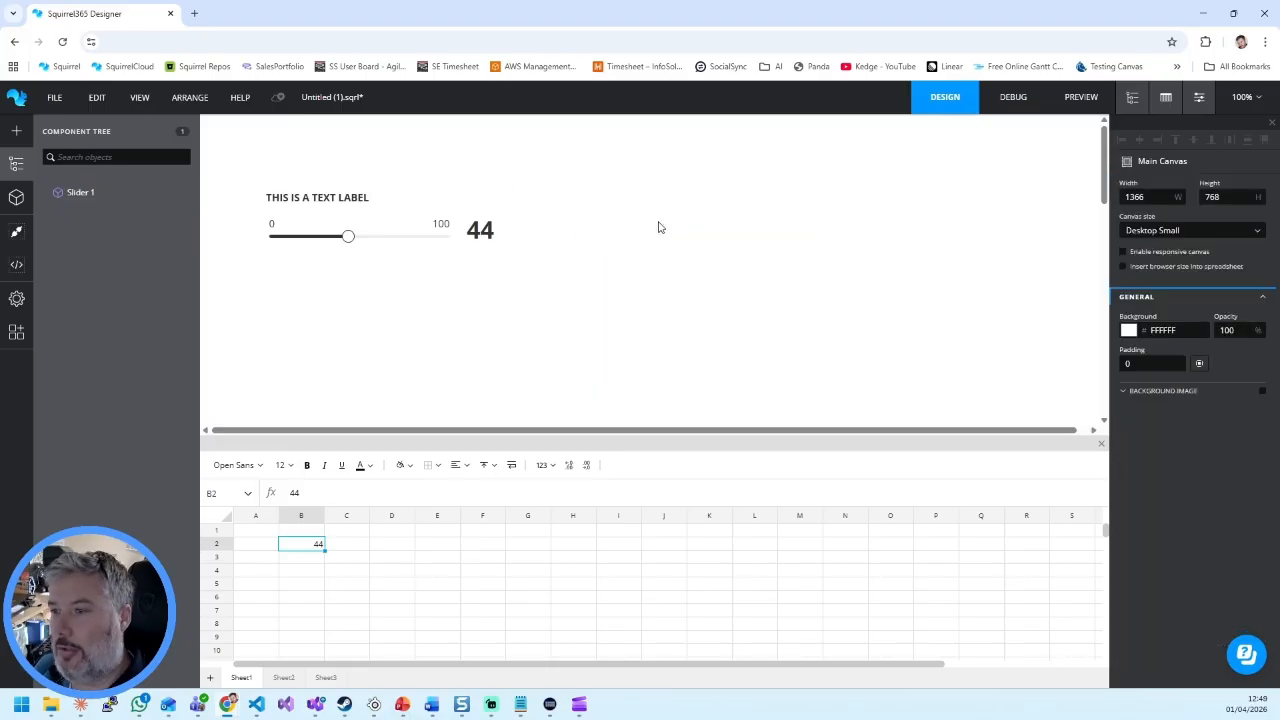
Step: Enter the labels Title, Value, Min and Max in cells B4 to B7 of Sheet1
left_click(443, 231)
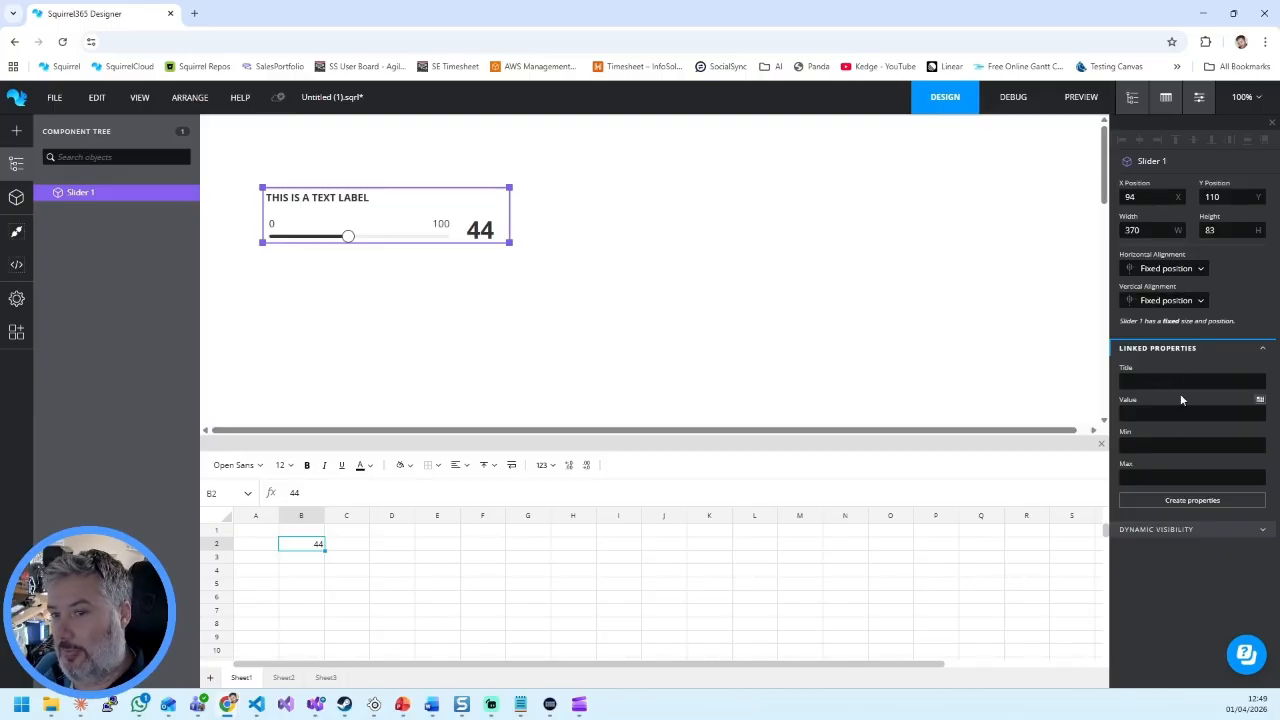
left_click(312, 568)
type("Title")
key("Return")
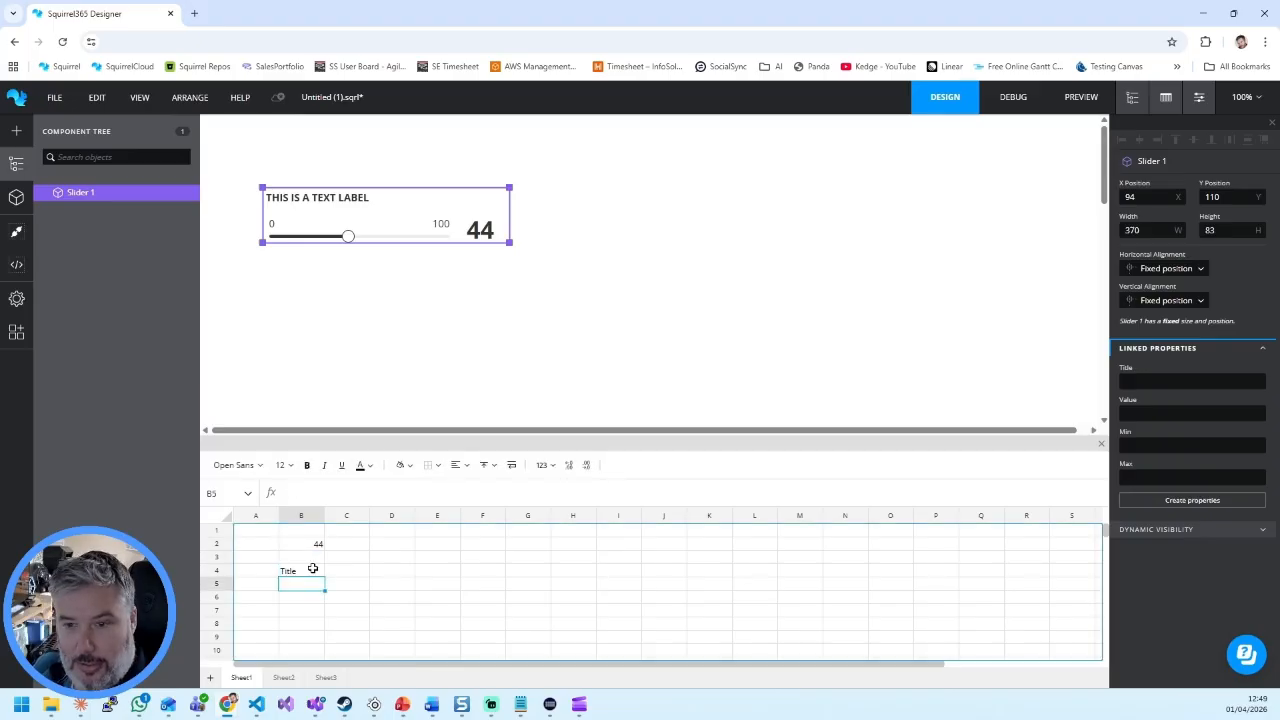
type("Value")
key("Return")
type("Min")
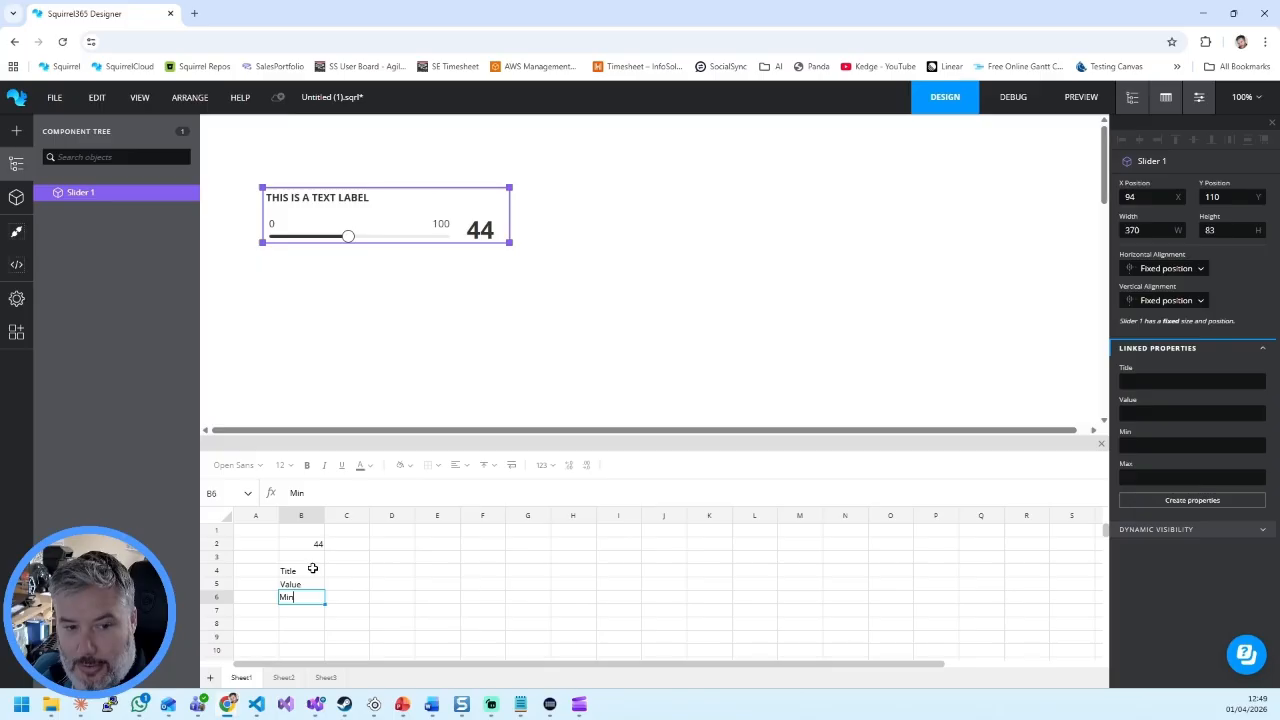
key("Return")
type("Max")
Step: Enter Sales, 123, 0 and 1000 in cells C4 to C7 beside the labels
key("Tab")
key("Up")
key("Up")
key("Up")
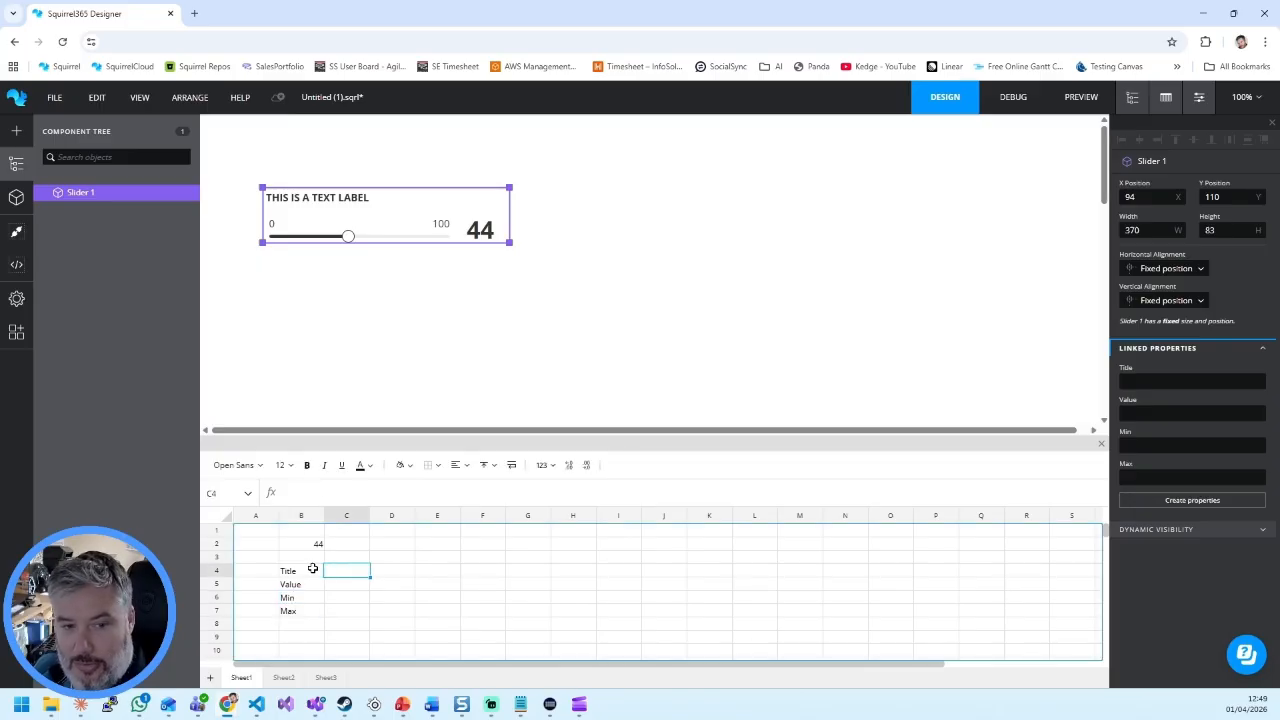
type("Ssa")
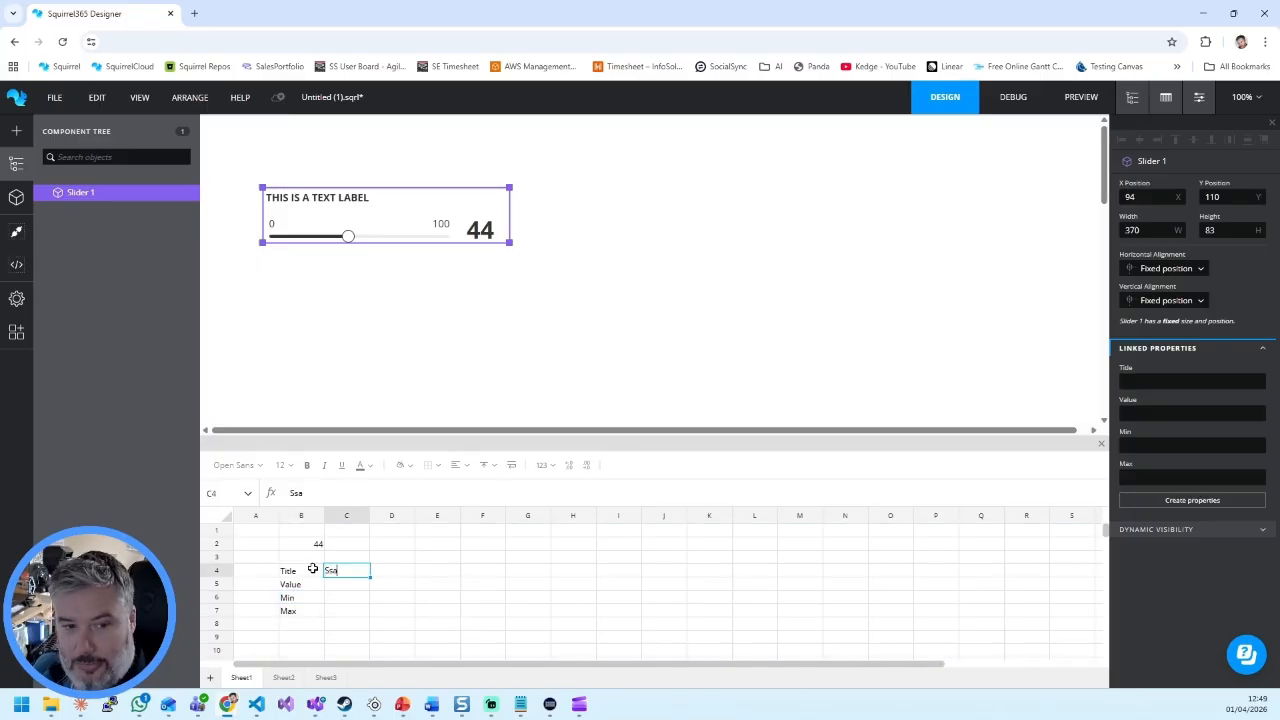
type("les")
key("Return")
type("123")
key("Return")
type("0")
key("Return")
type("1000")
key("Return")
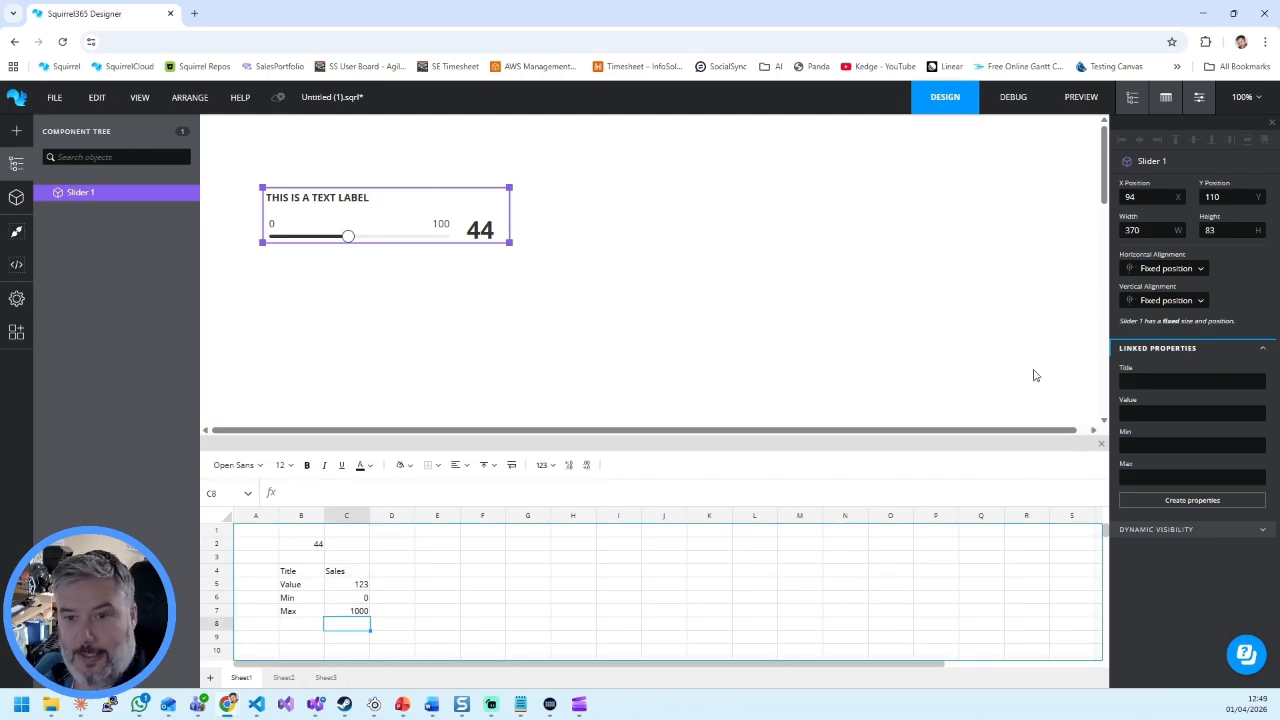
Step: Bind the custom Slider's Title property to cell C4 and its Value property to cell C5
left_click(1257, 376)
left_click(350, 266)
left_click(994, 131)
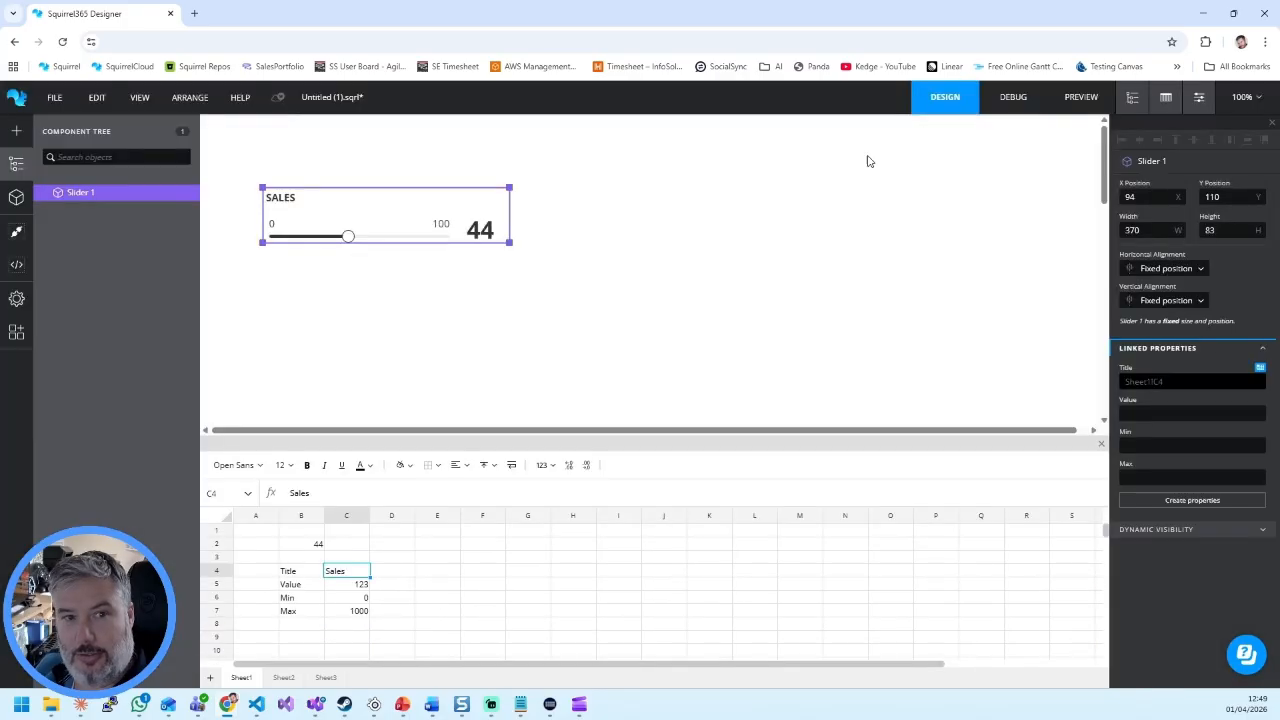
left_click(1260, 402)
left_click(351, 280)
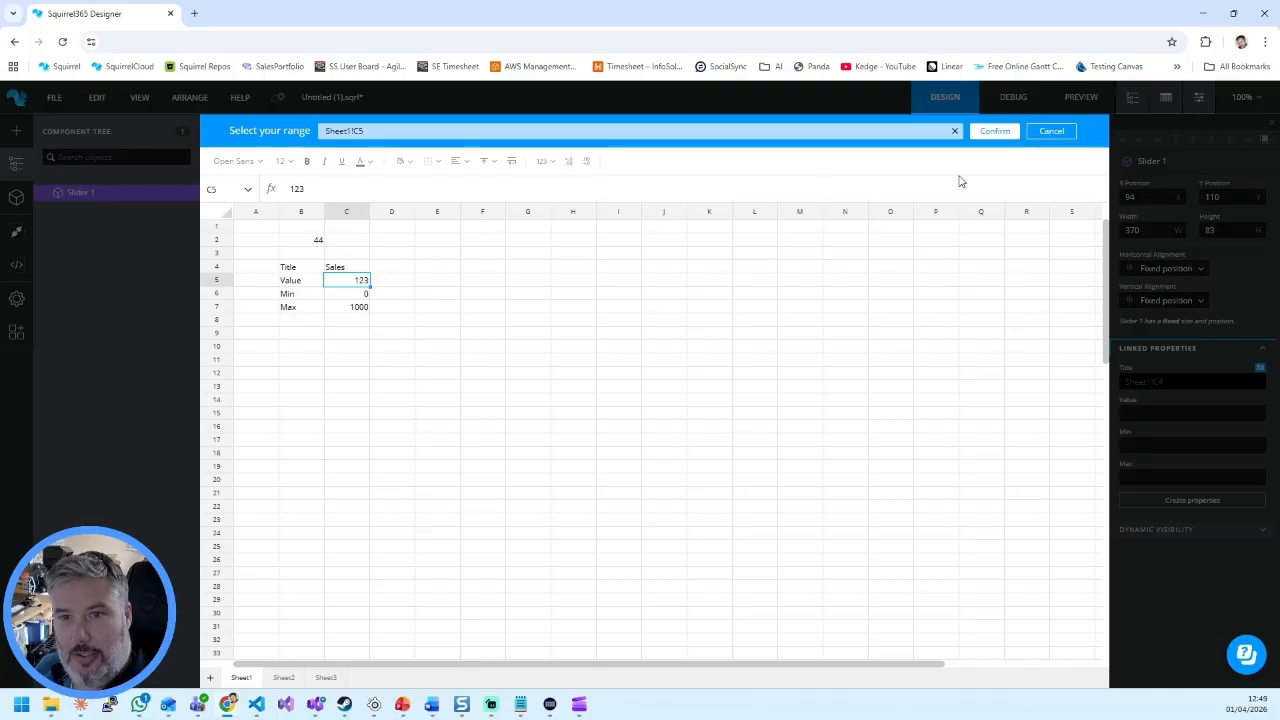
left_click(994, 131)
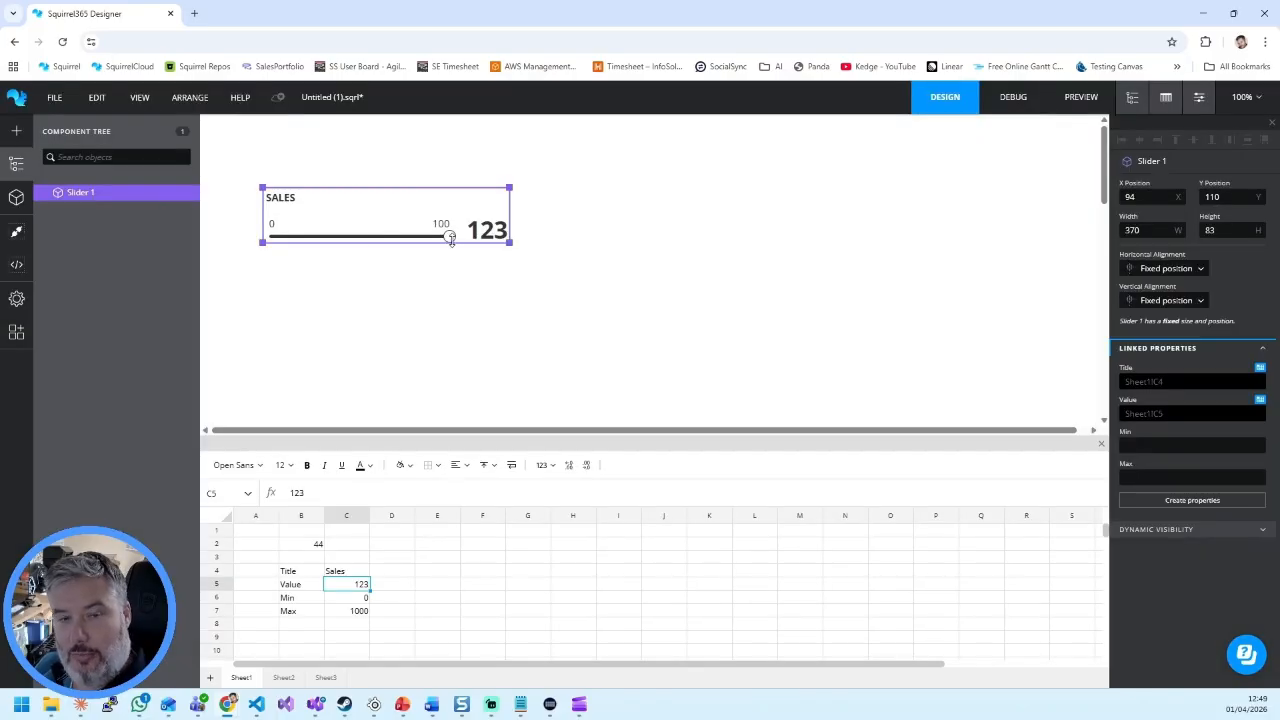
Step: Bind the custom Slider's Min property to cell C6 and its Max property to cell C7
left_click(1259, 436)
left_click(346, 290)
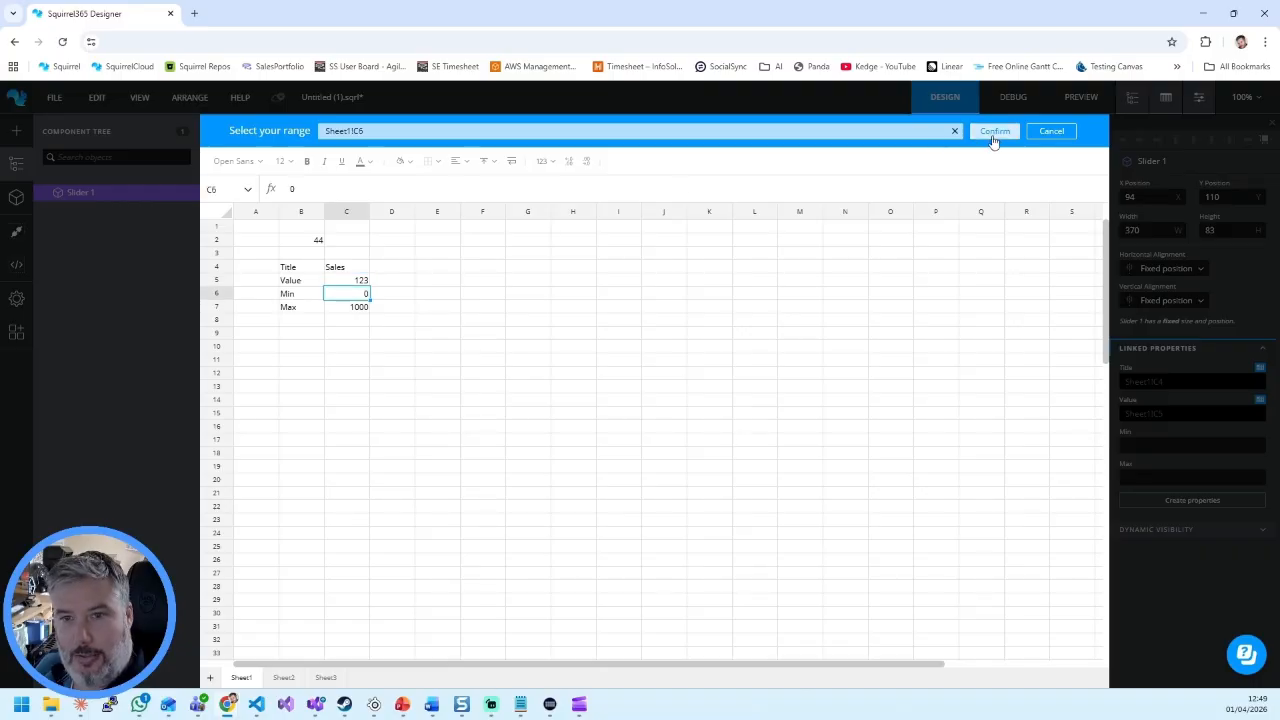
left_click(991, 133)
left_click(1260, 468)
left_click(346, 307)
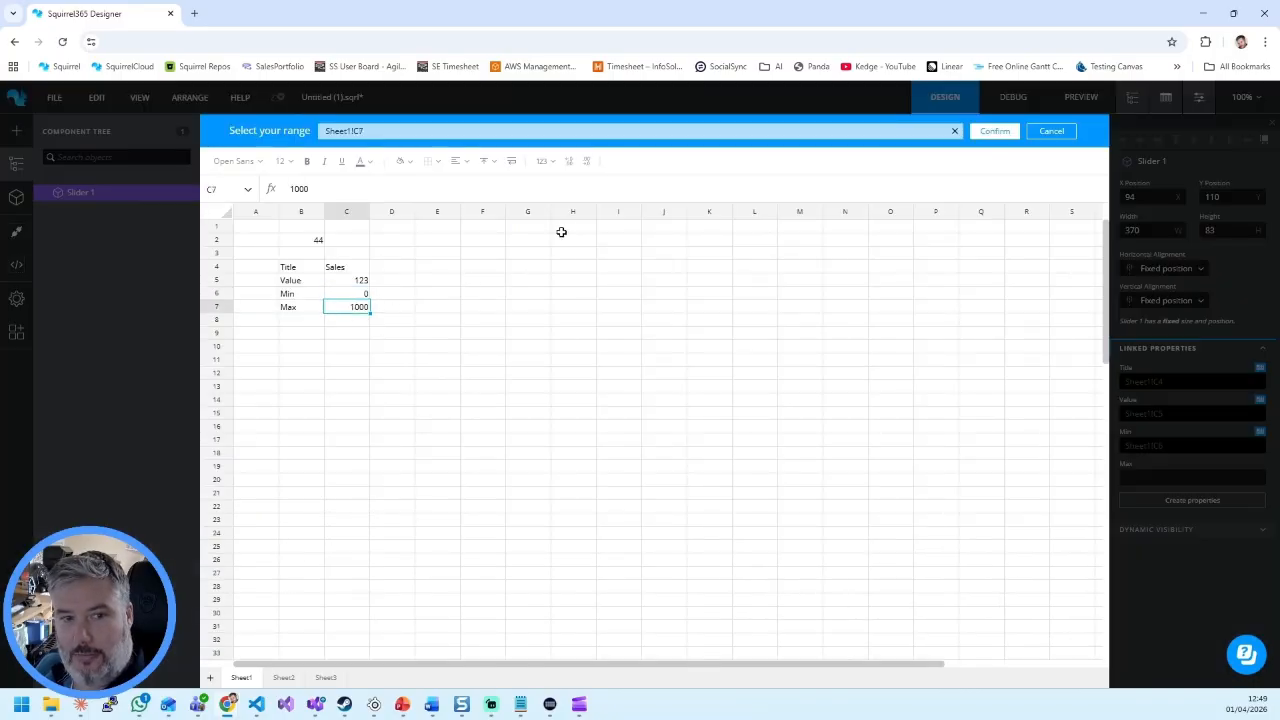
left_click(1019, 132)
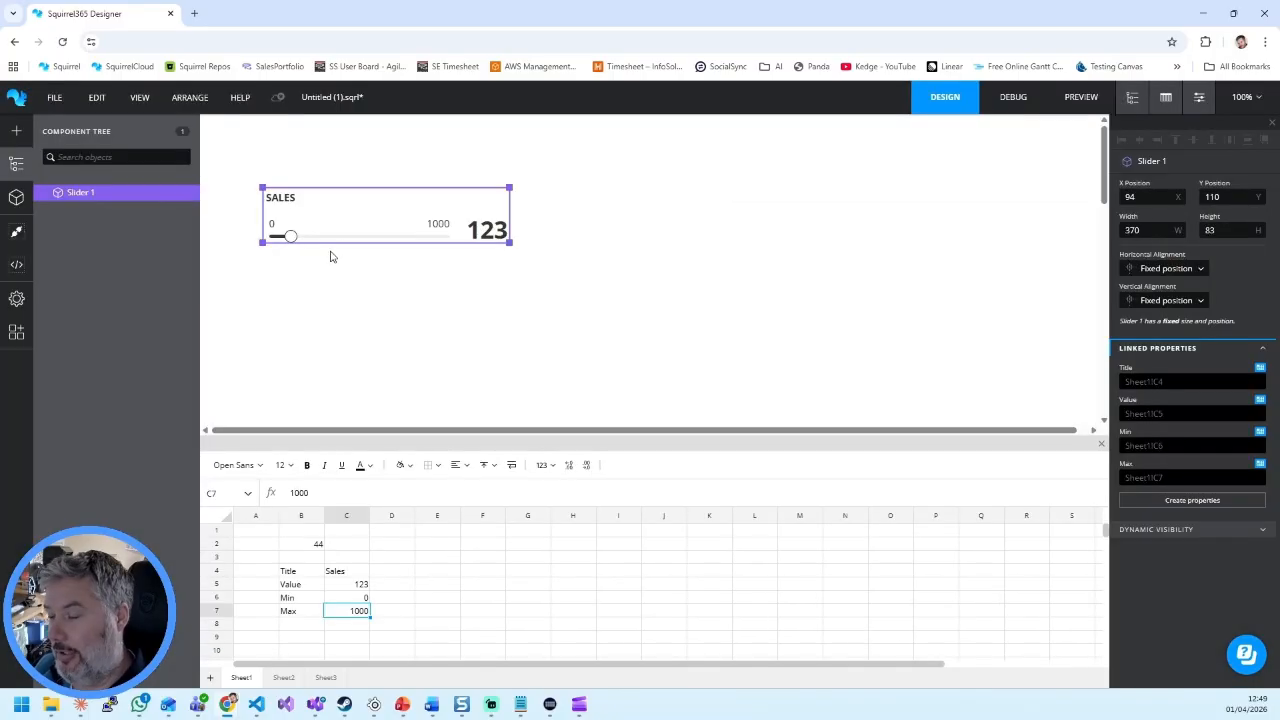
Step: Save the project as "Custom COmponent test" in All files
key("ctrl+s")
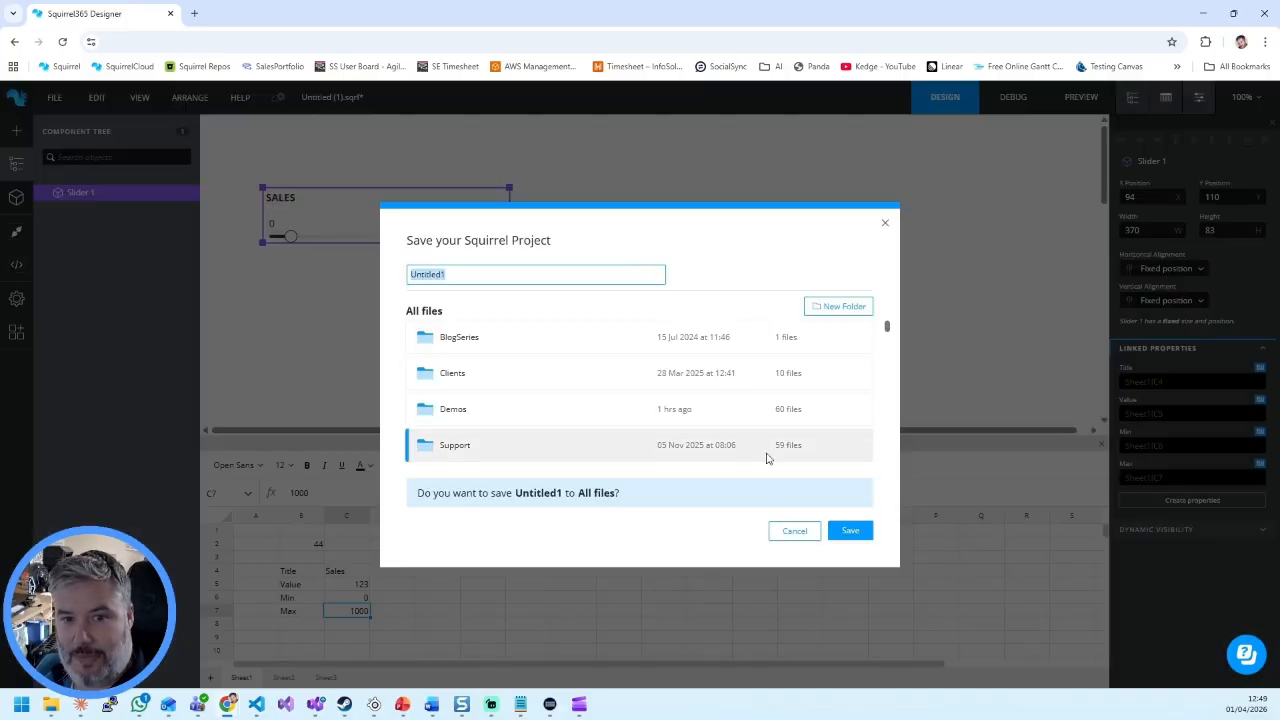
type("Custo")
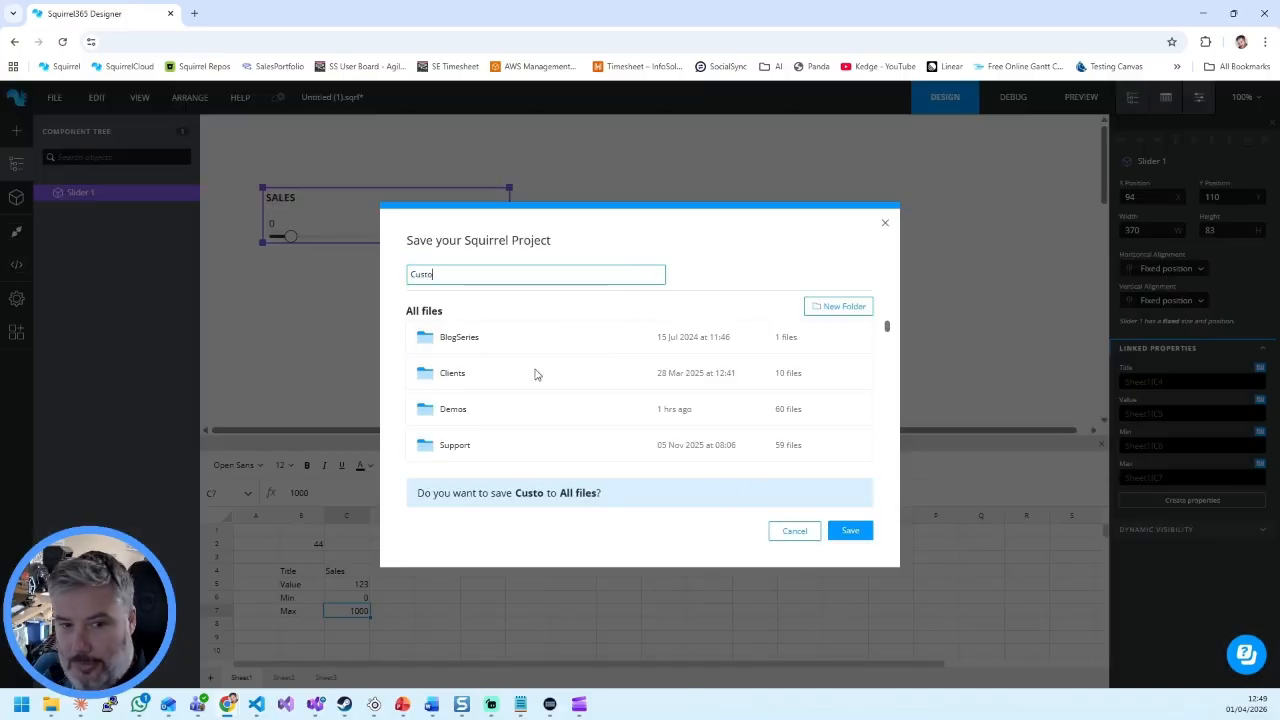
type("m COmponent test")
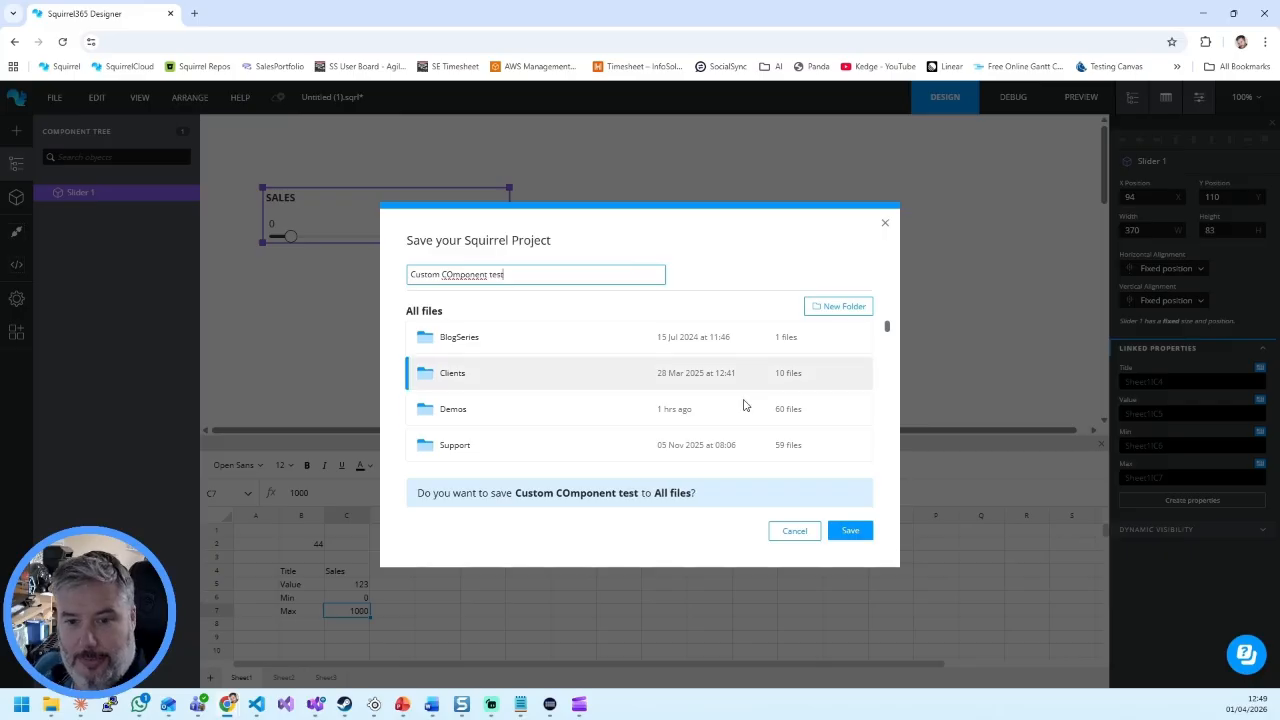
left_click(849, 531)
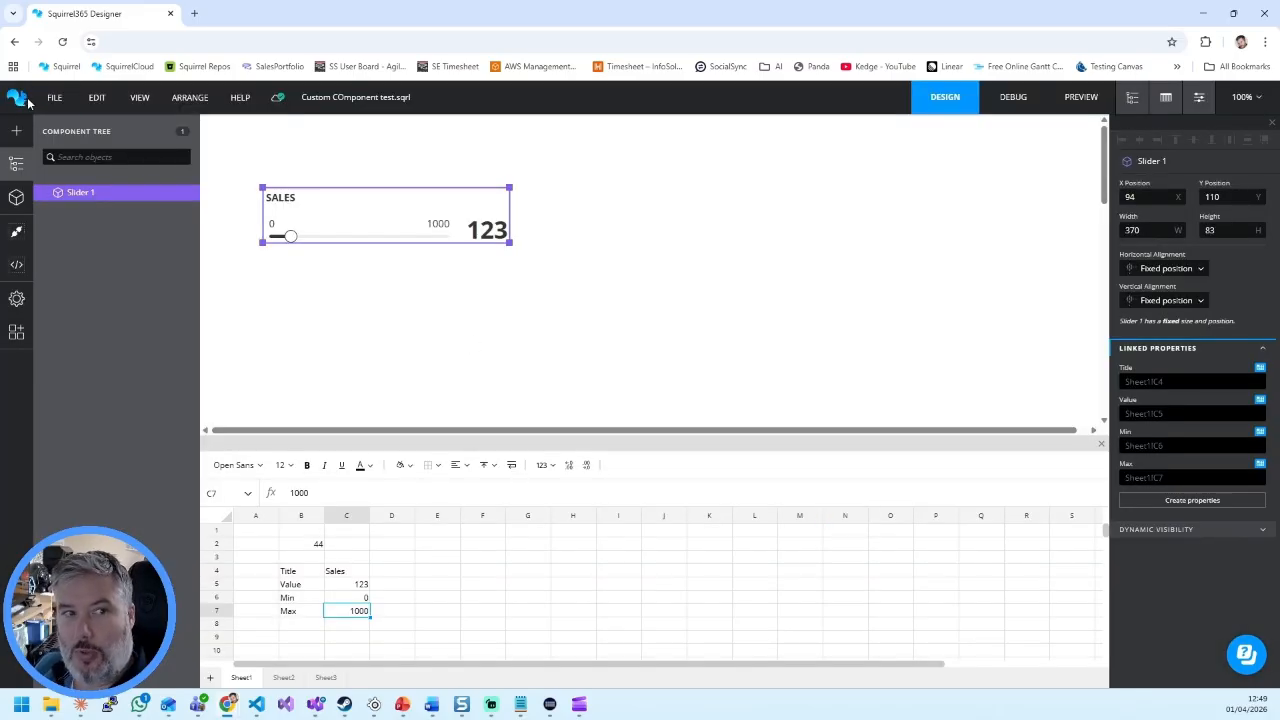
Step: Start a new blank project and place the custom Slider component on the canvas at about X 79, Y 73
left_click(20, 100)
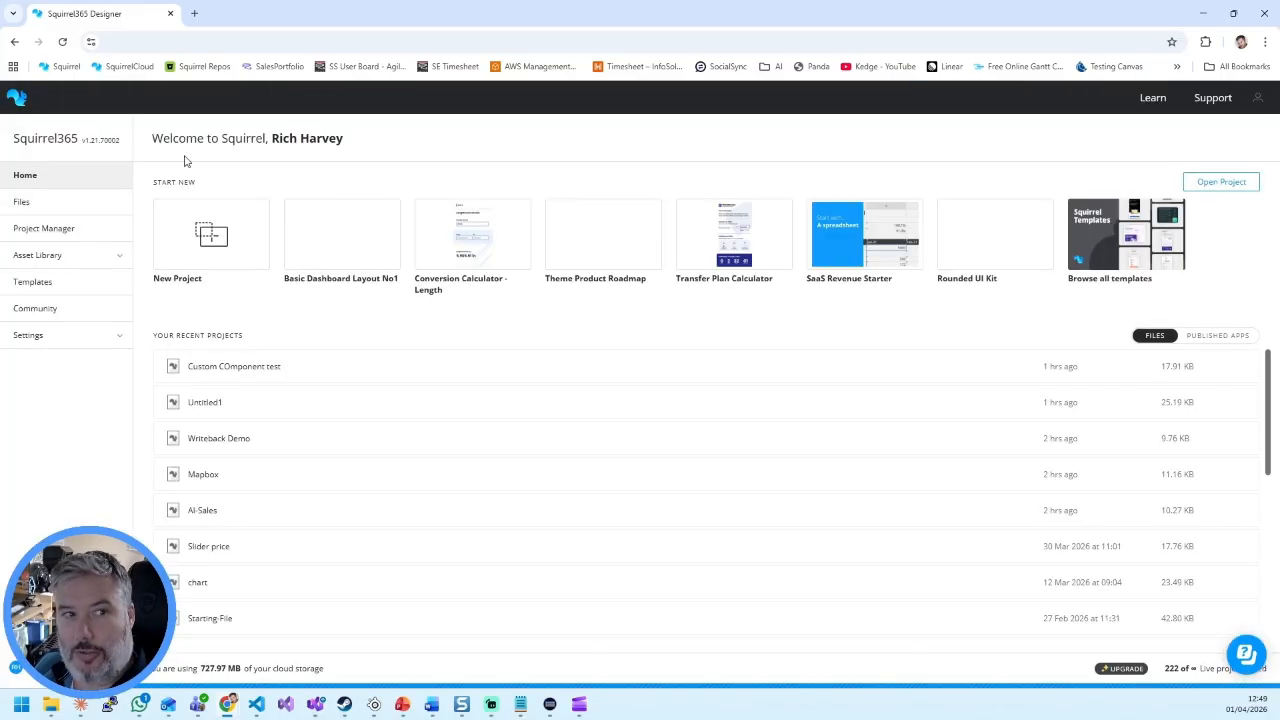
left_click(215, 238)
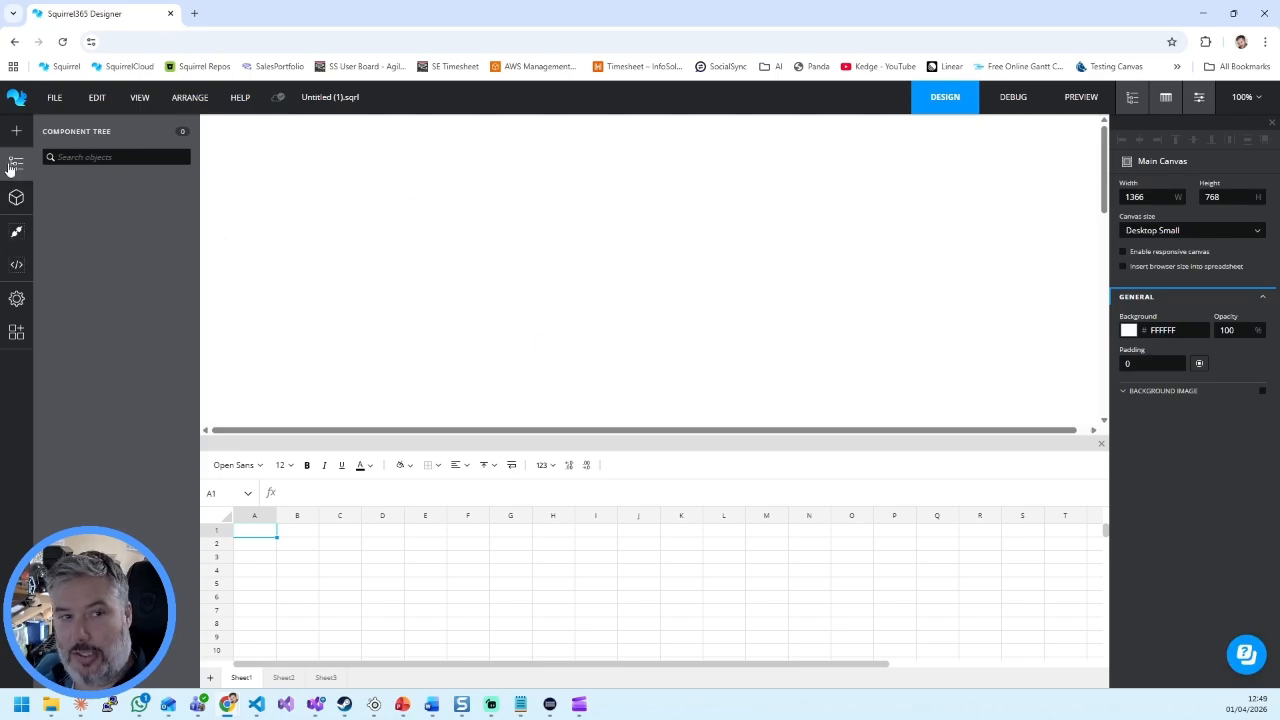
left_click(16, 205)
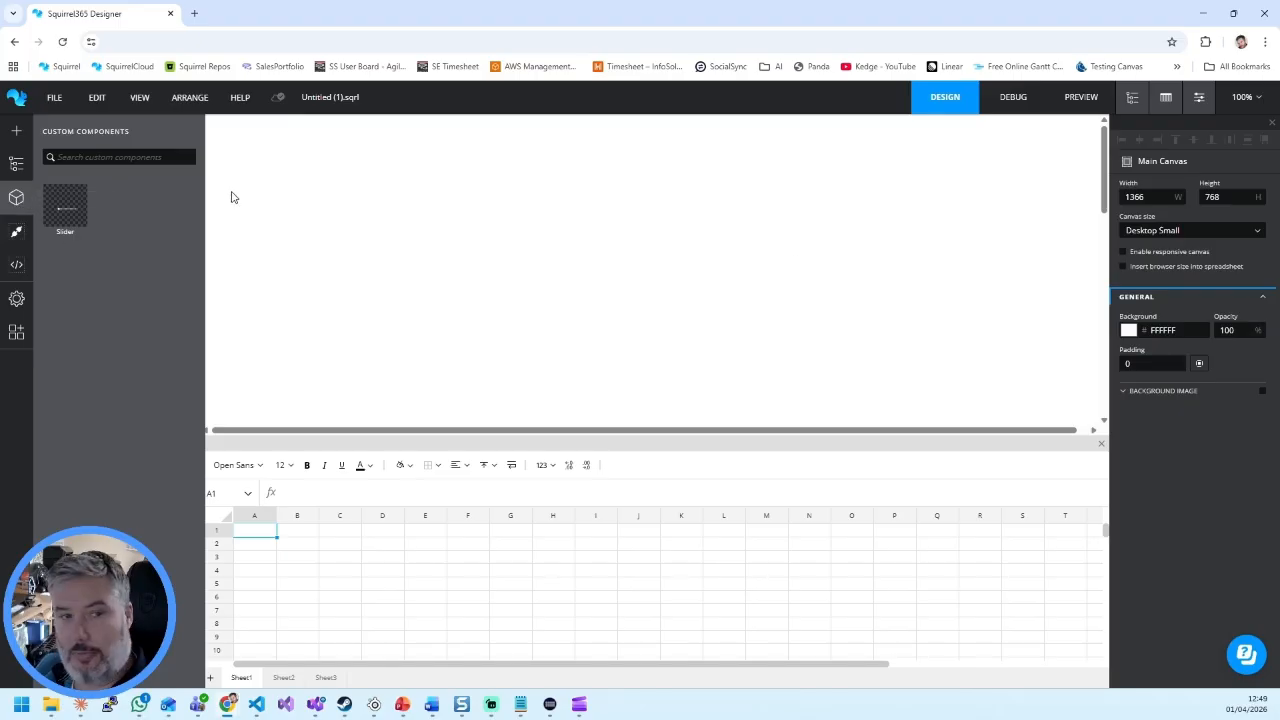
left_click(72, 210)
left_click(251, 166)
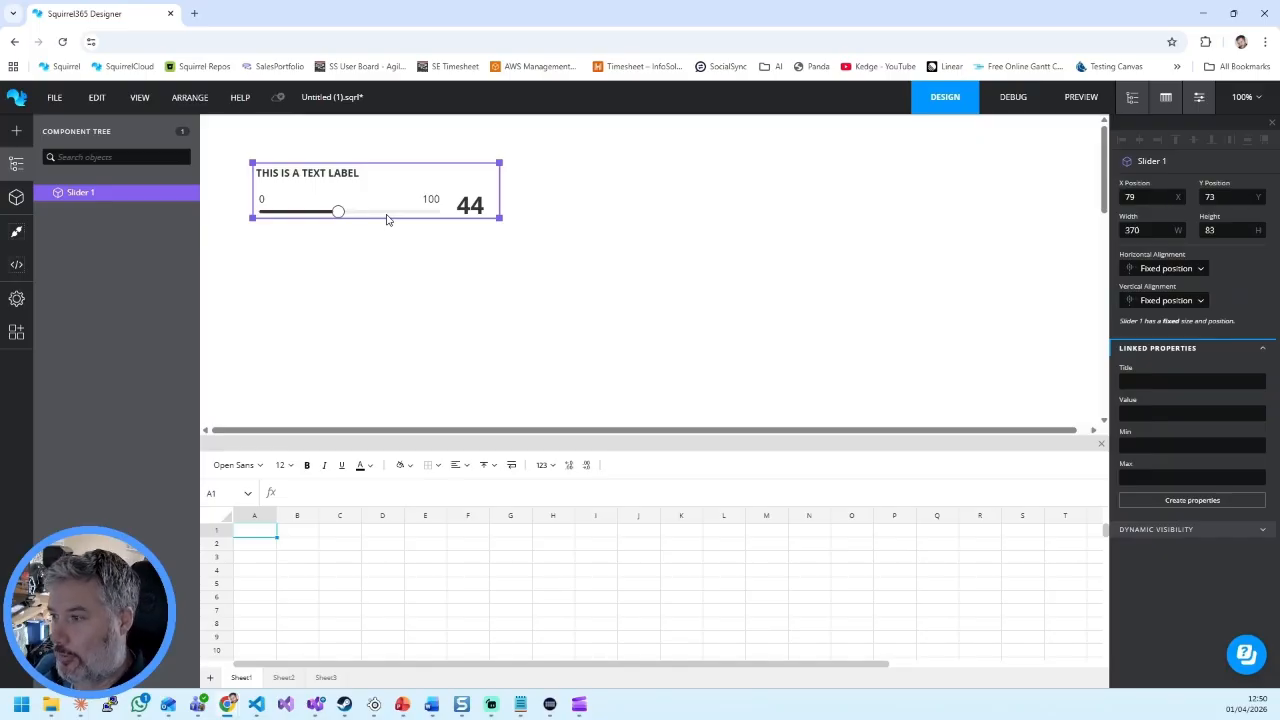
Step: Duplicate the Slider, place the copy beside it at about X 504, Y 73, and close the project discarding its changes
key("ctrl+d")
left_click_drag(390, 200, 660, 204)
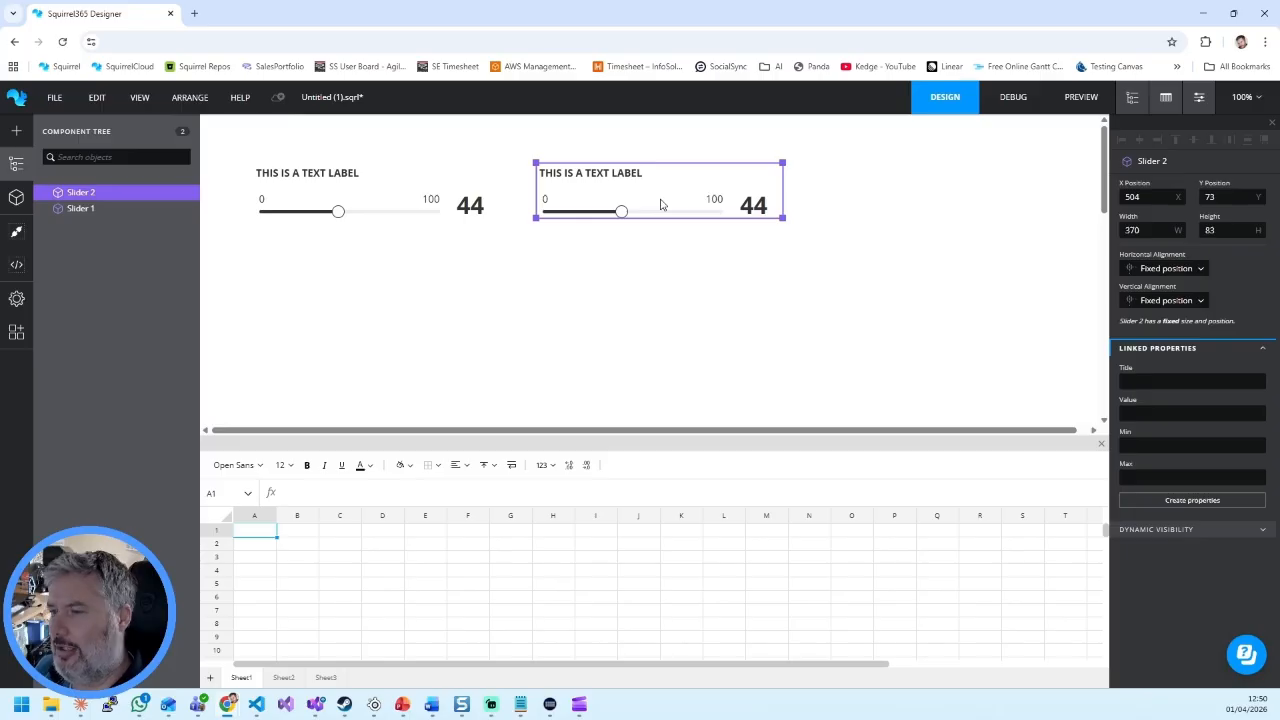
left_click(16, 99)
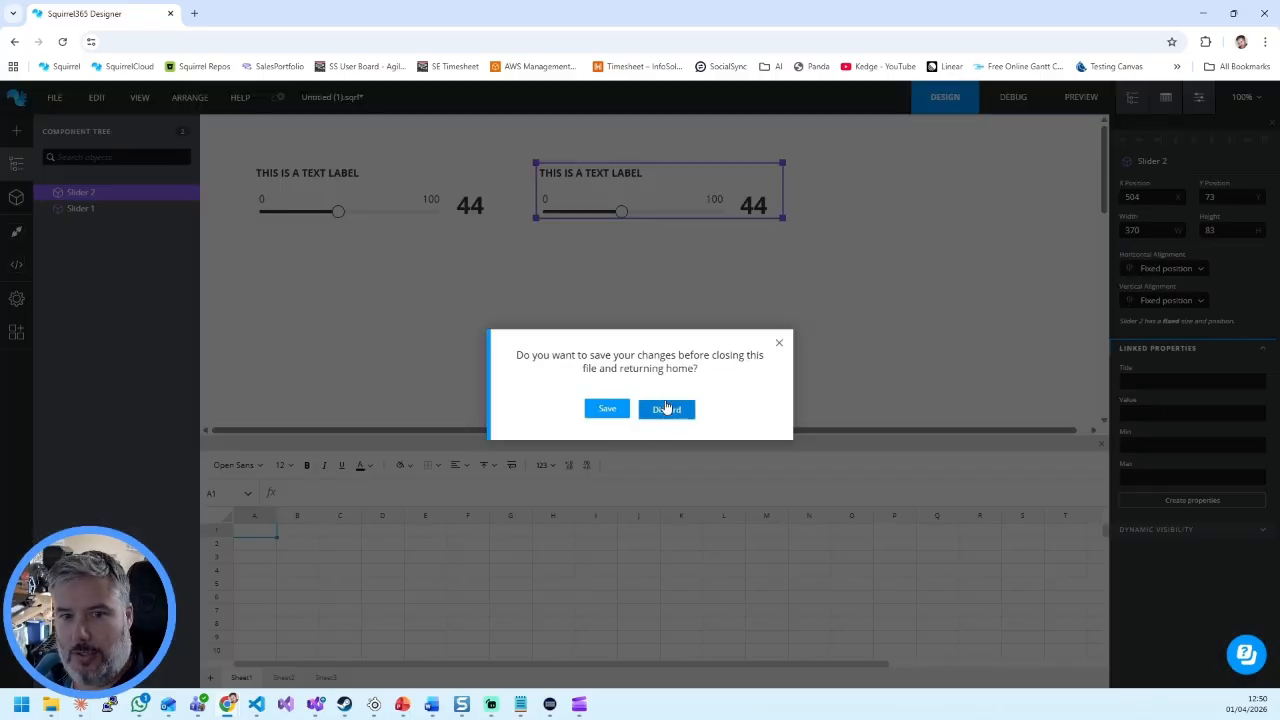
left_click(666, 408)
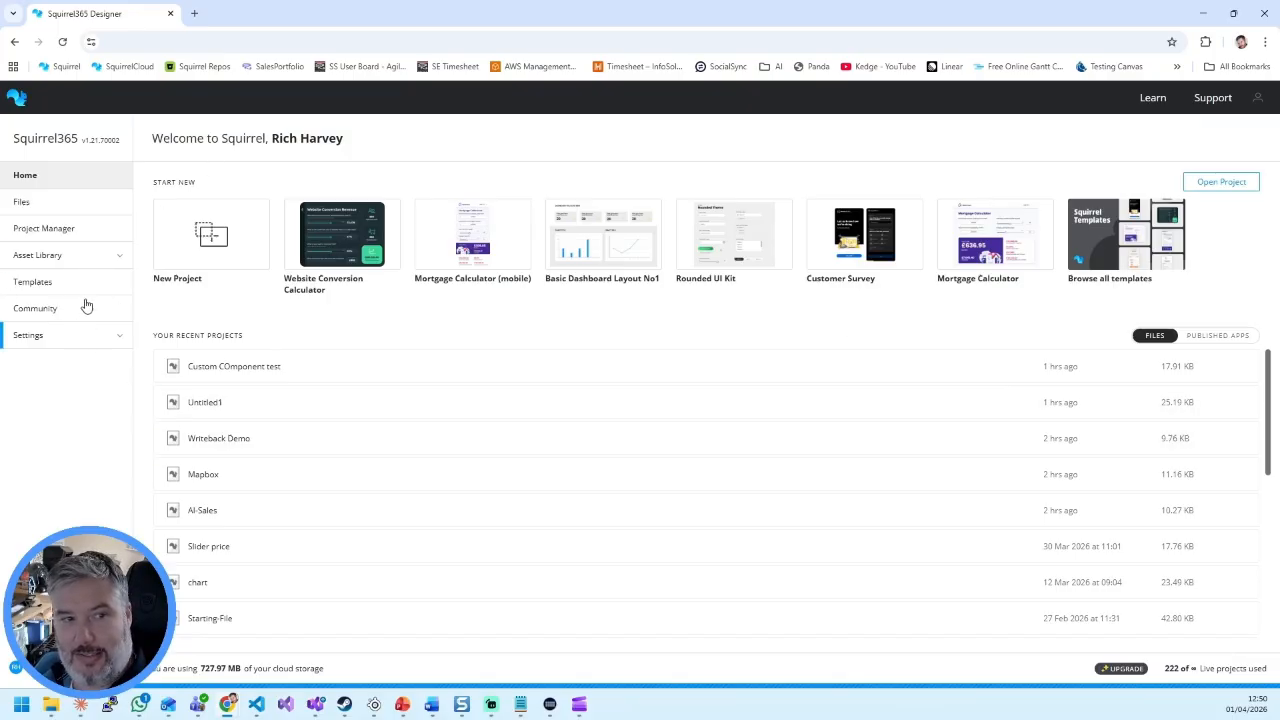
Step: Open the asset library's collection of custom components to view the stored Slider
left_click(64, 256)
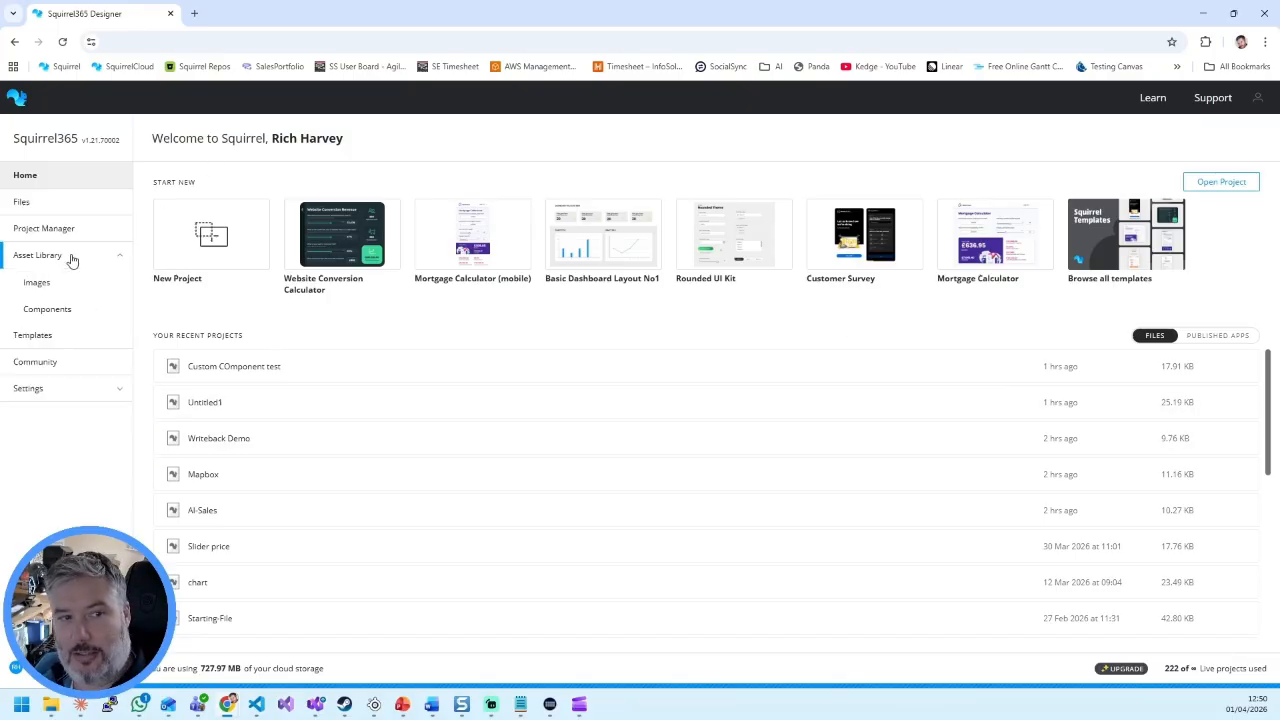
left_click(57, 316)
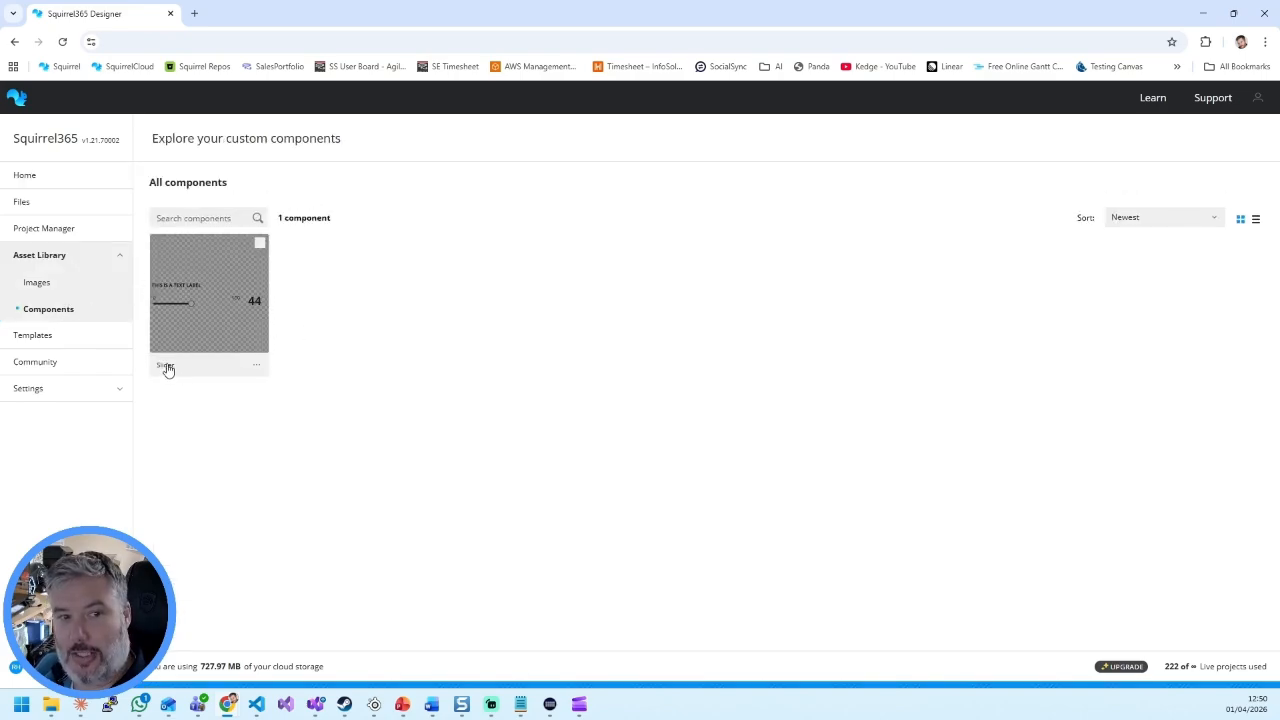
Step: Edit the stored Slider component, setting the text colour of its large value label to E61616, and update the component
left_click(258, 367)
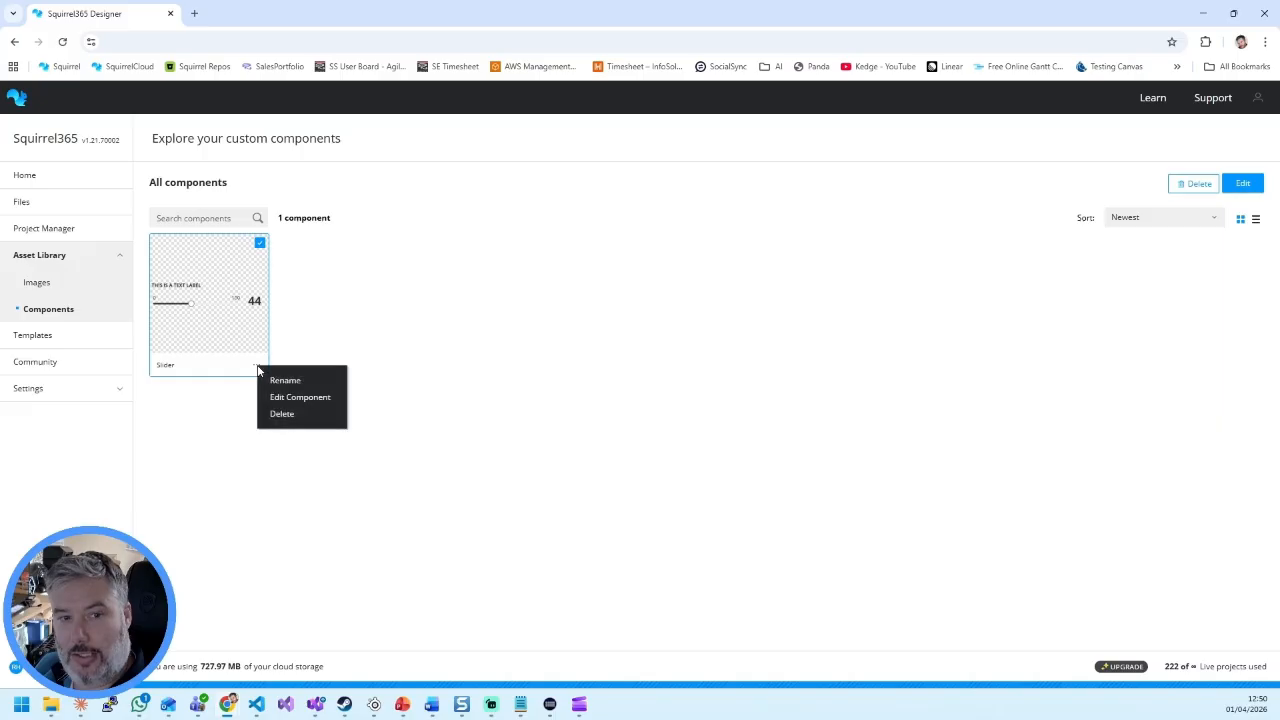
left_click(322, 399)
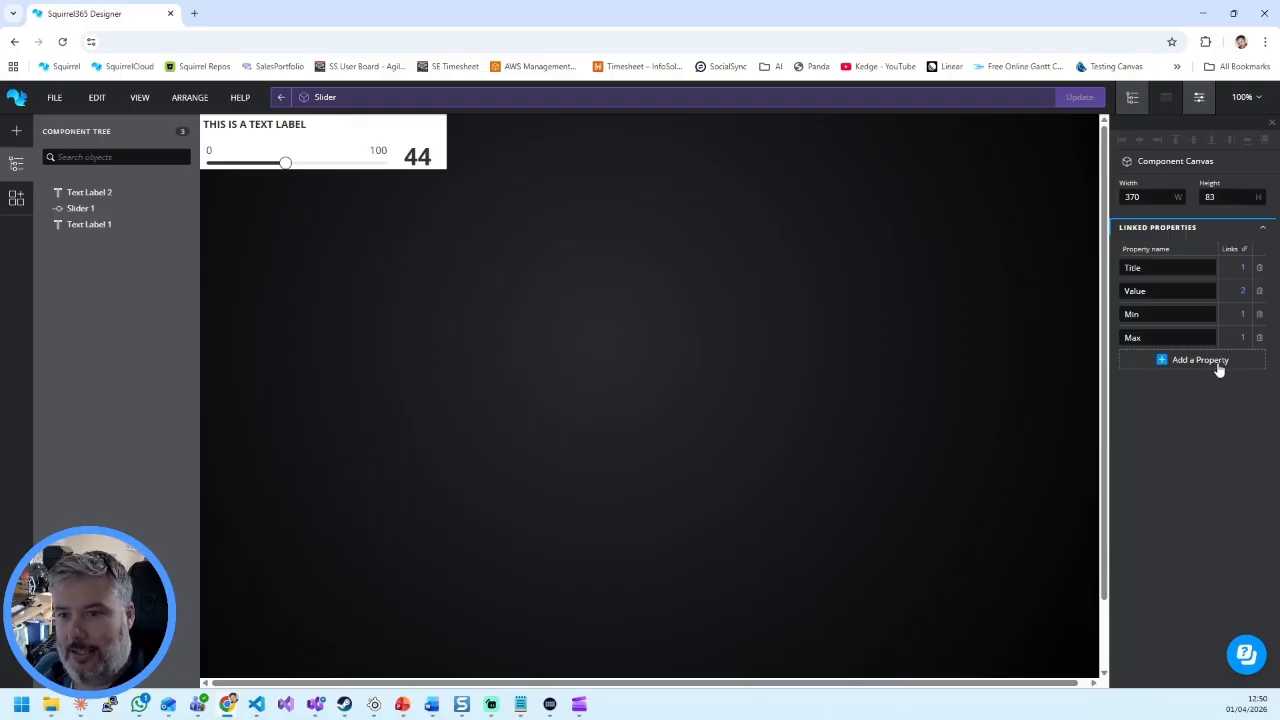
left_click(427, 162)
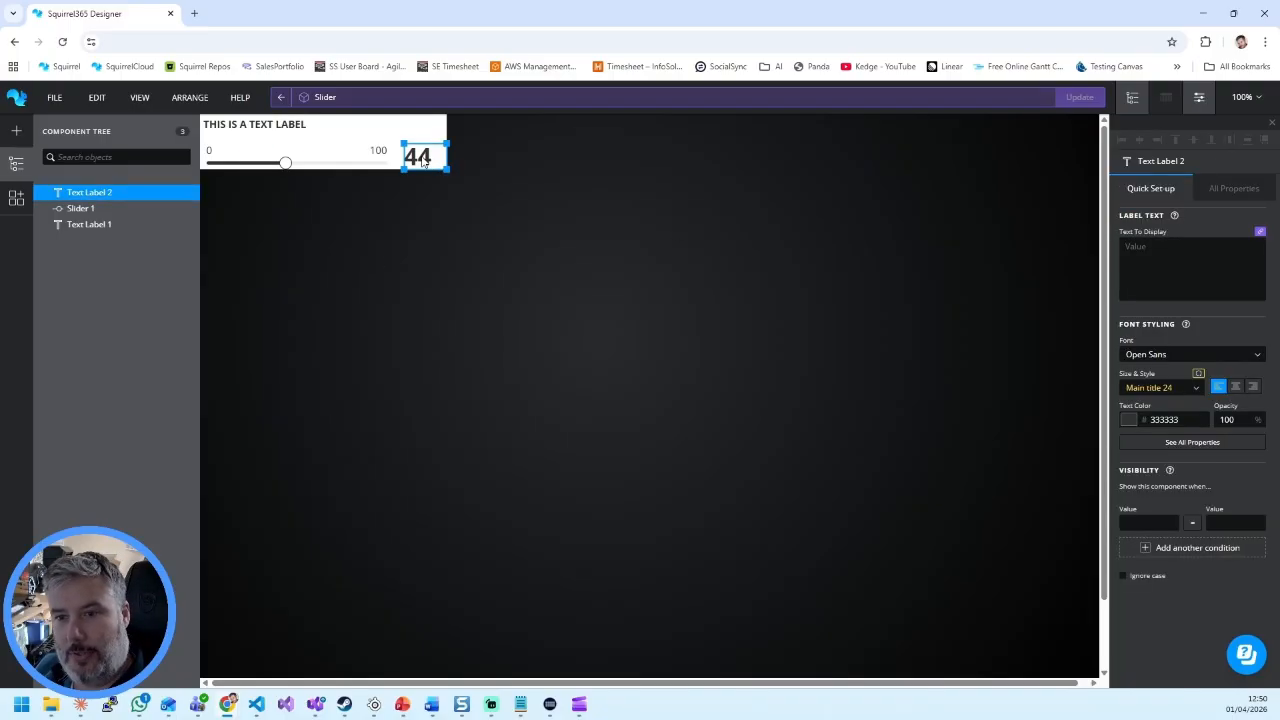
left_click(1128, 419)
left_click(1194, 433)
left_click_drag(1194, 435, 1208, 437)
left_click(1261, 319)
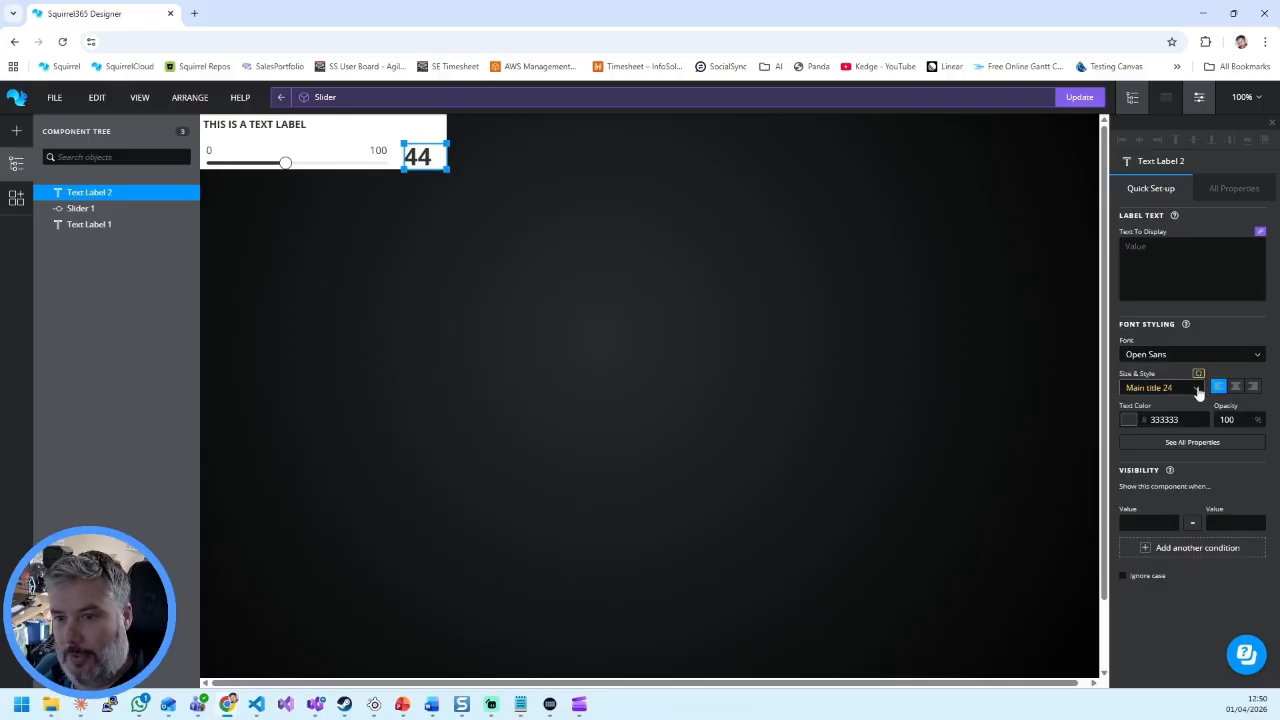
left_click(1130, 419)
left_click(1228, 336)
left_click(1238, 307)
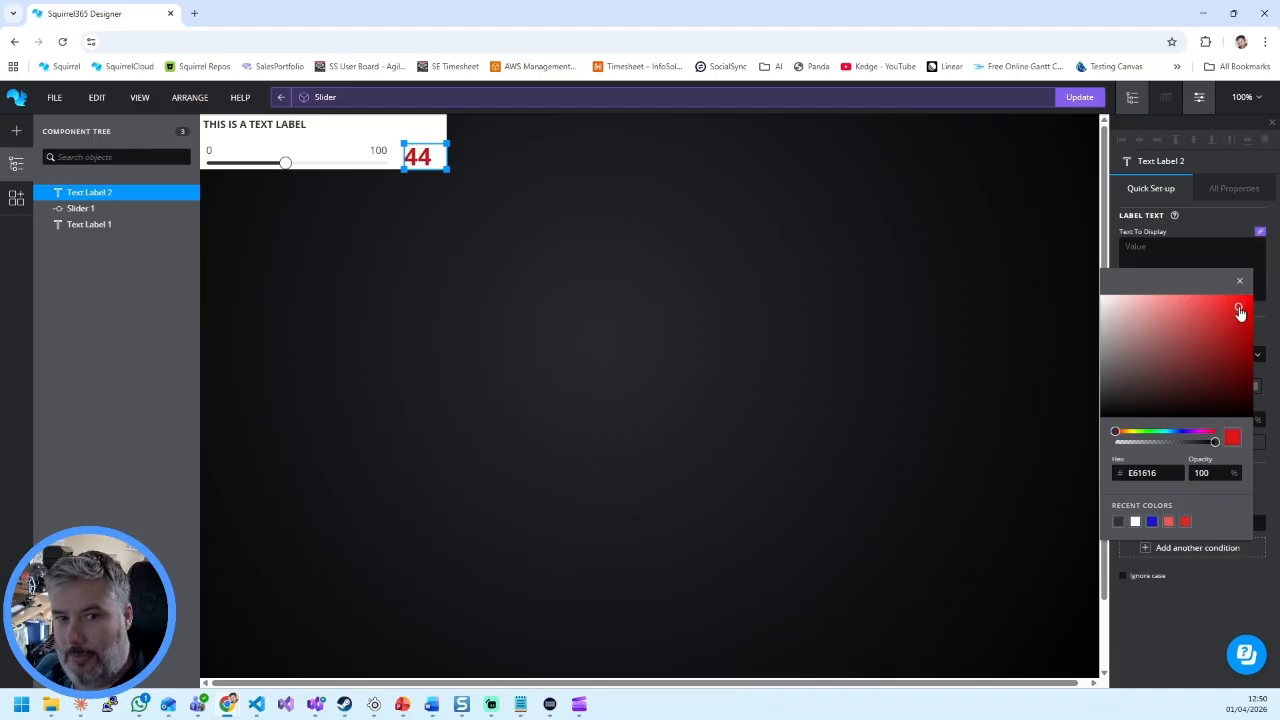
left_click(1240, 286)
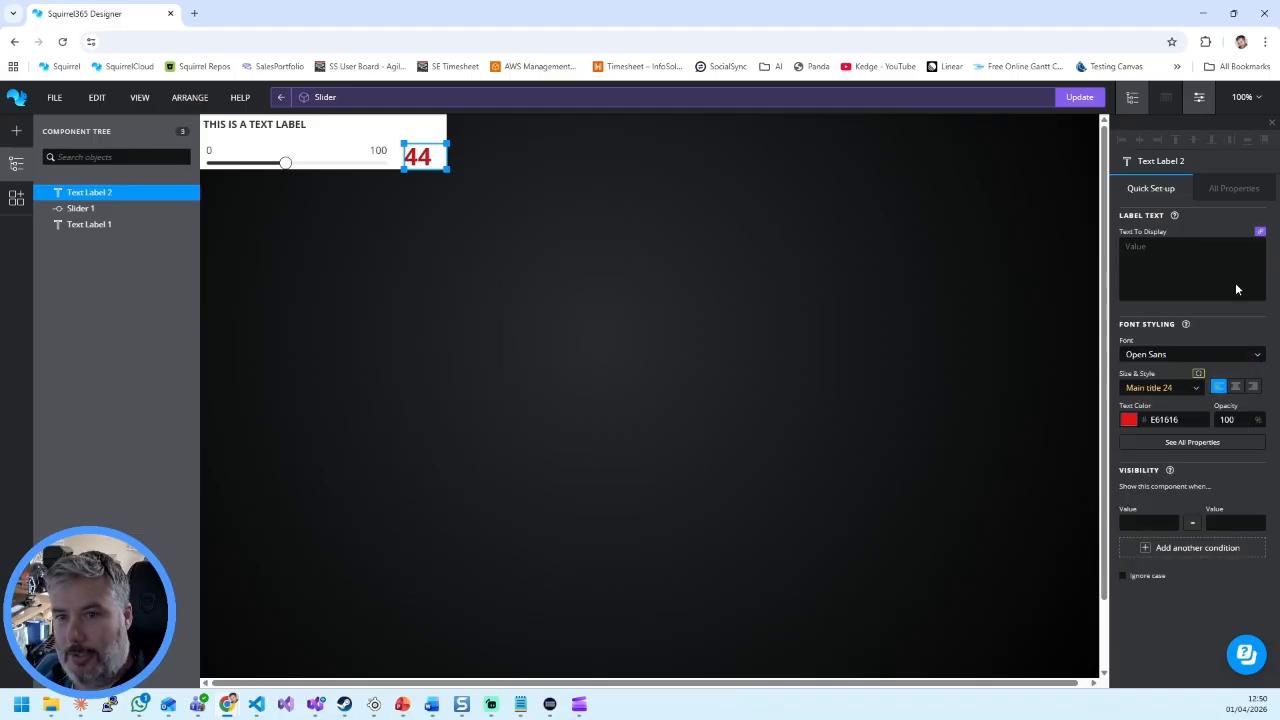
left_click(1068, 100)
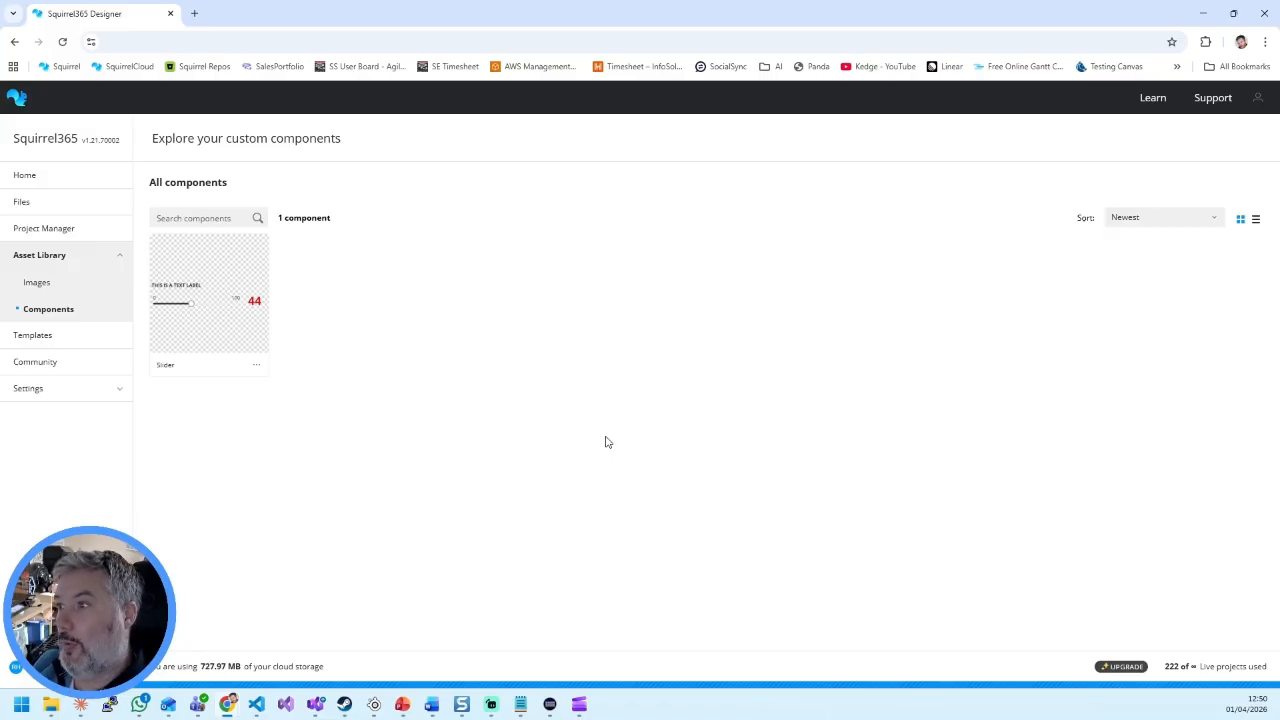
Step: Open the recent project "Custom COmponent test" and postpone the update of its Slider component
left_click(46, 177)
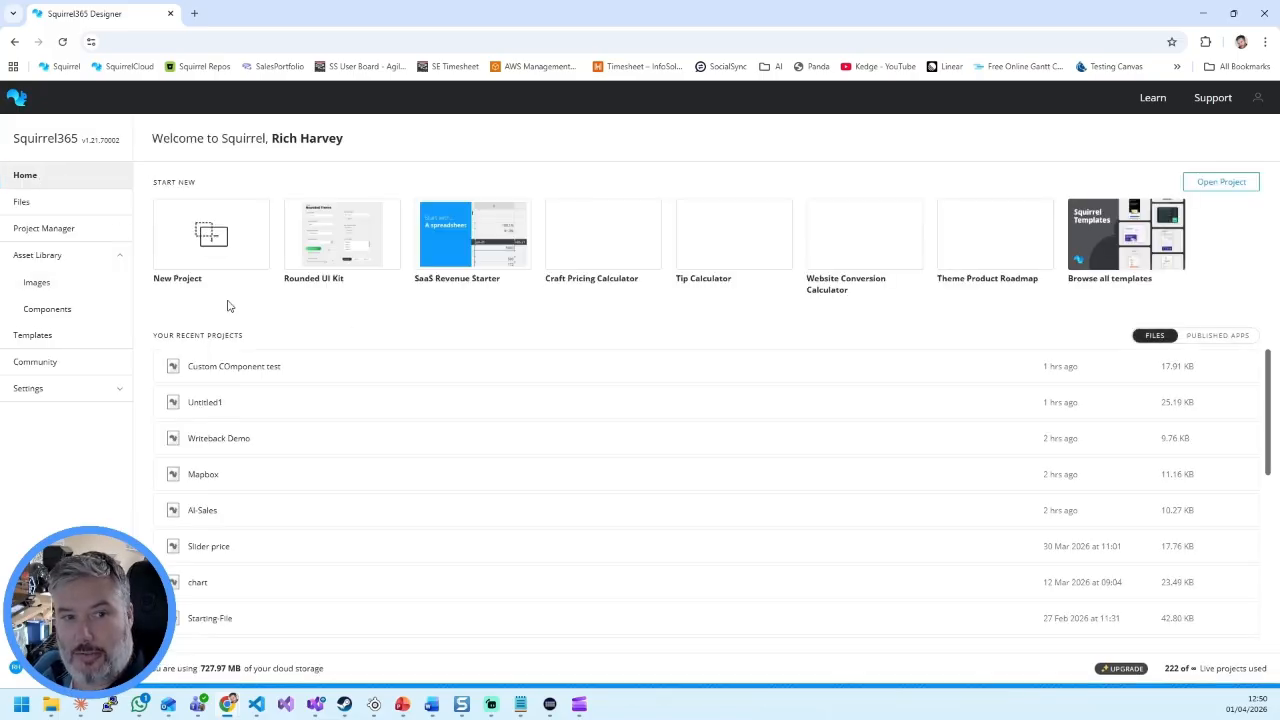
left_click(280, 377)
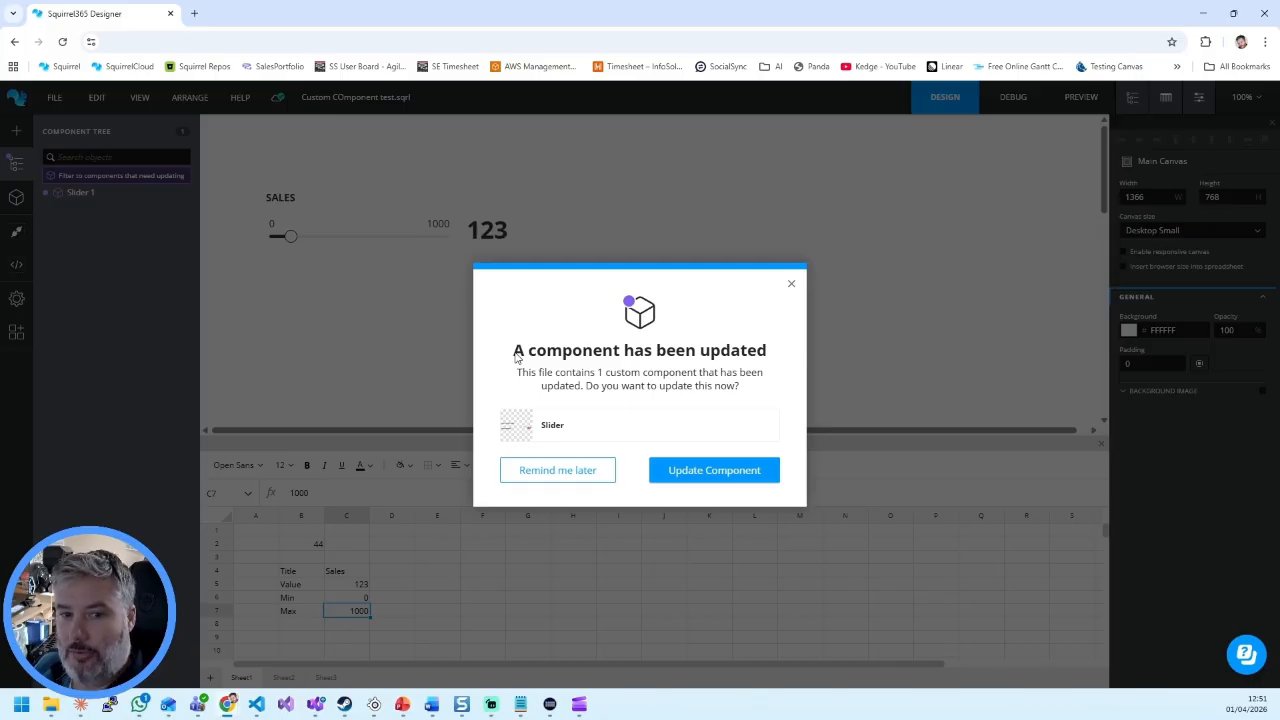
left_click(602, 471)
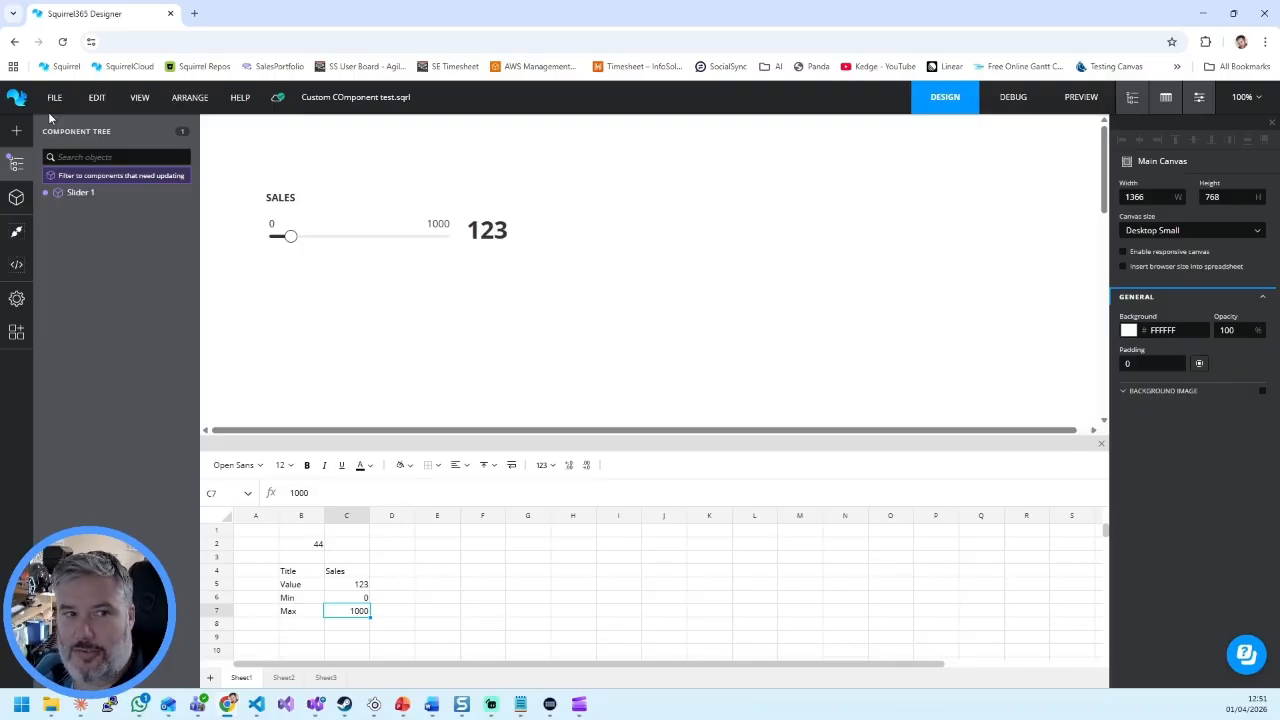
Step: Reopen the "Custom COmponent test" project and accept the update of its Slider component
left_click(18, 97)
left_click(203, 370)
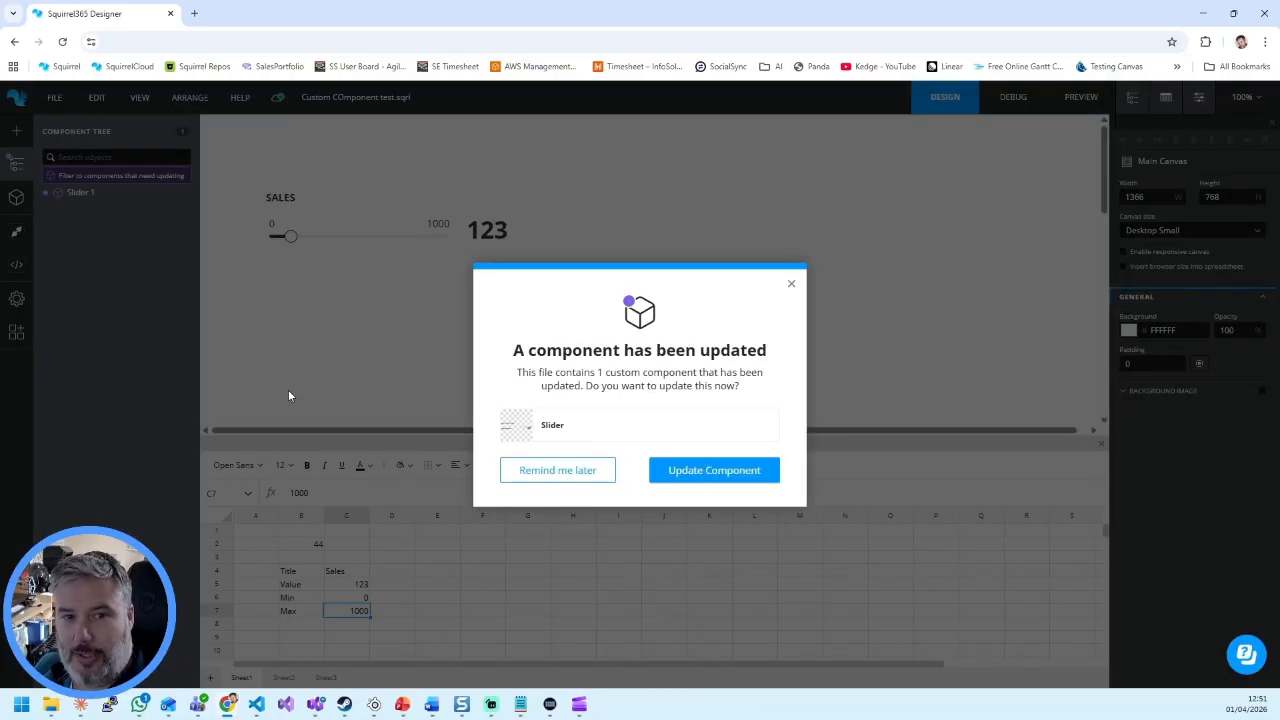
left_click(748, 479)
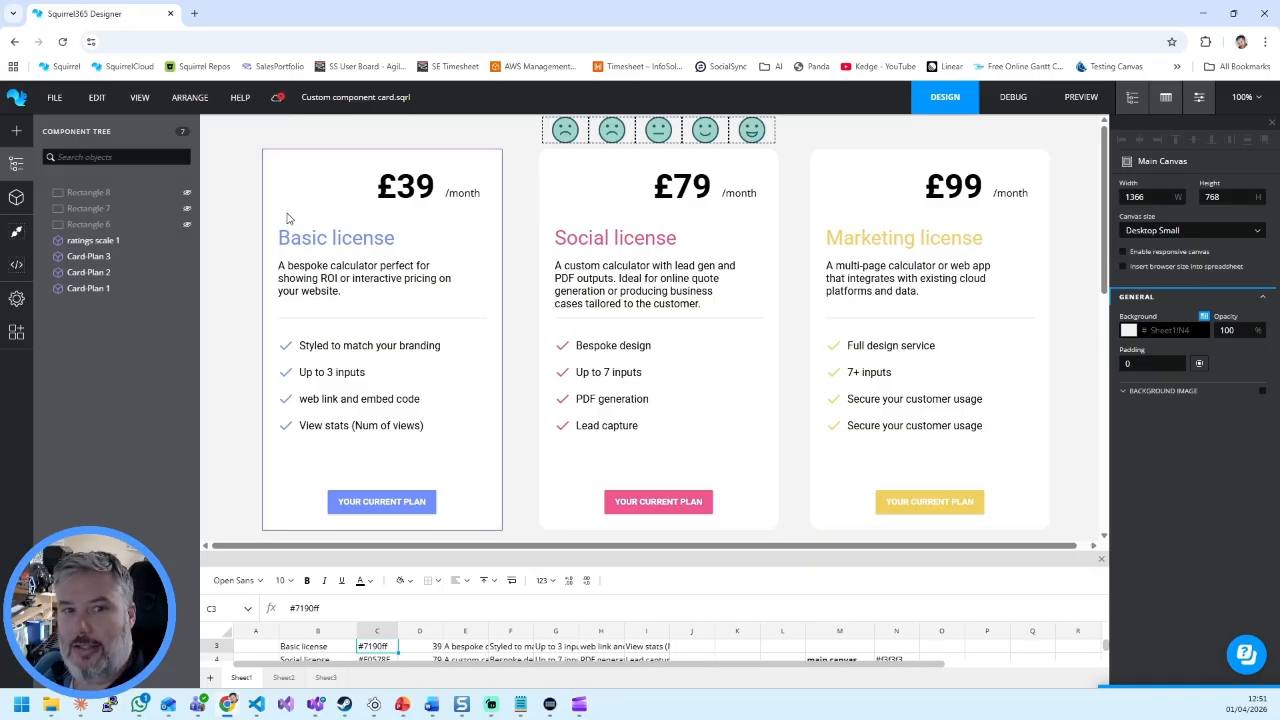
Step: Inspect the linked properties of the Card-Plan 3, Card-Plan 2 and Card-Plan 1 instances
left_click(96, 258)
left_click(100, 272)
left_click(104, 288)
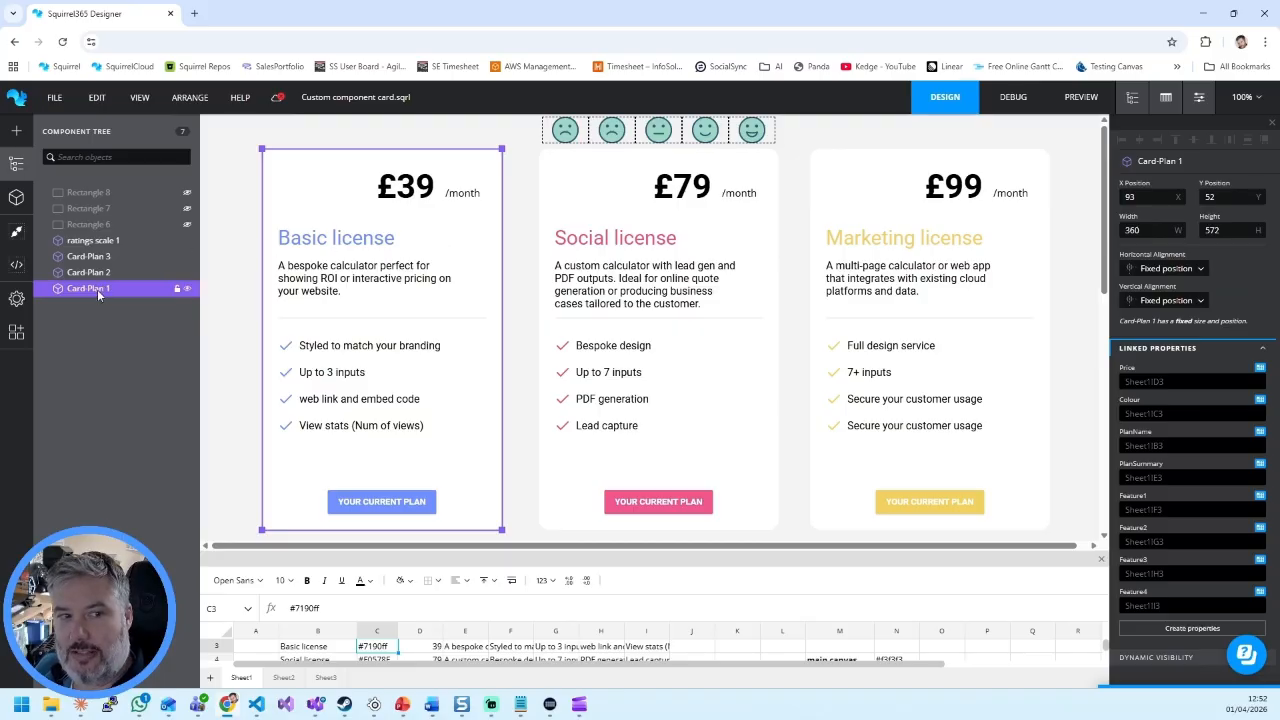
Step: Open the custom component behind Card-Plan 1 to examine its structure and linked properties, and return to the project
double_click(81, 288)
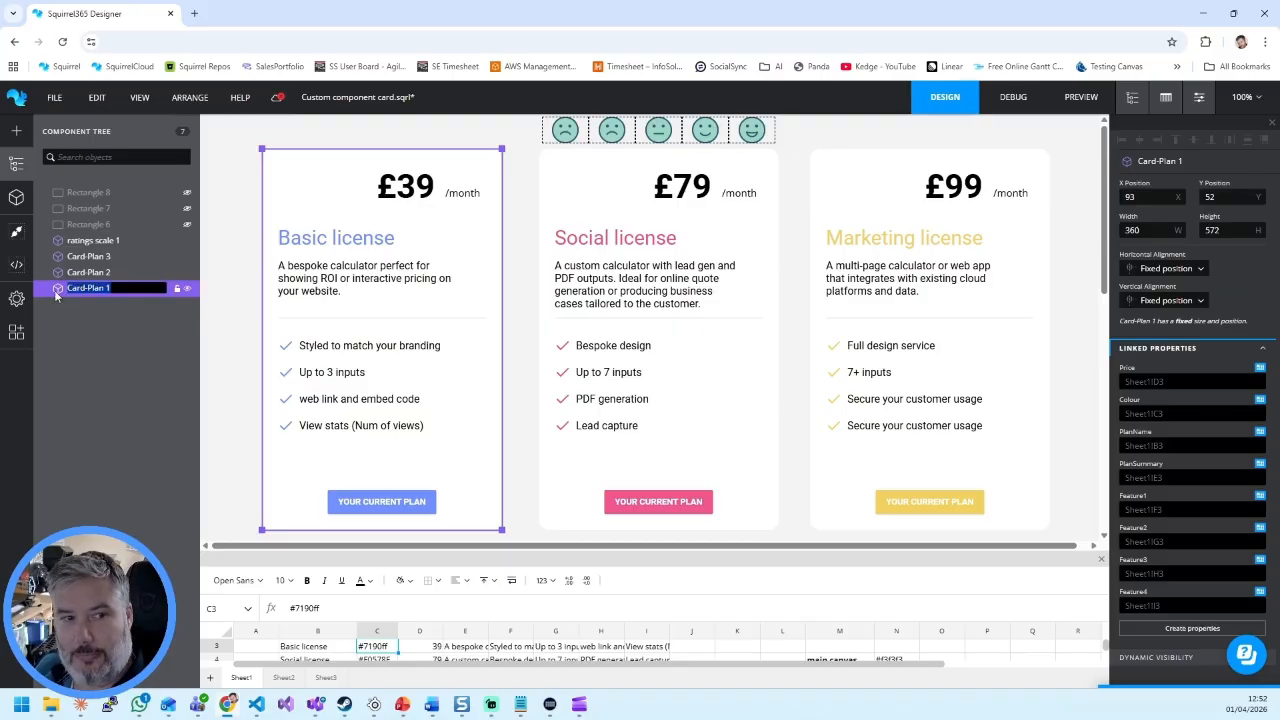
left_click(102, 317)
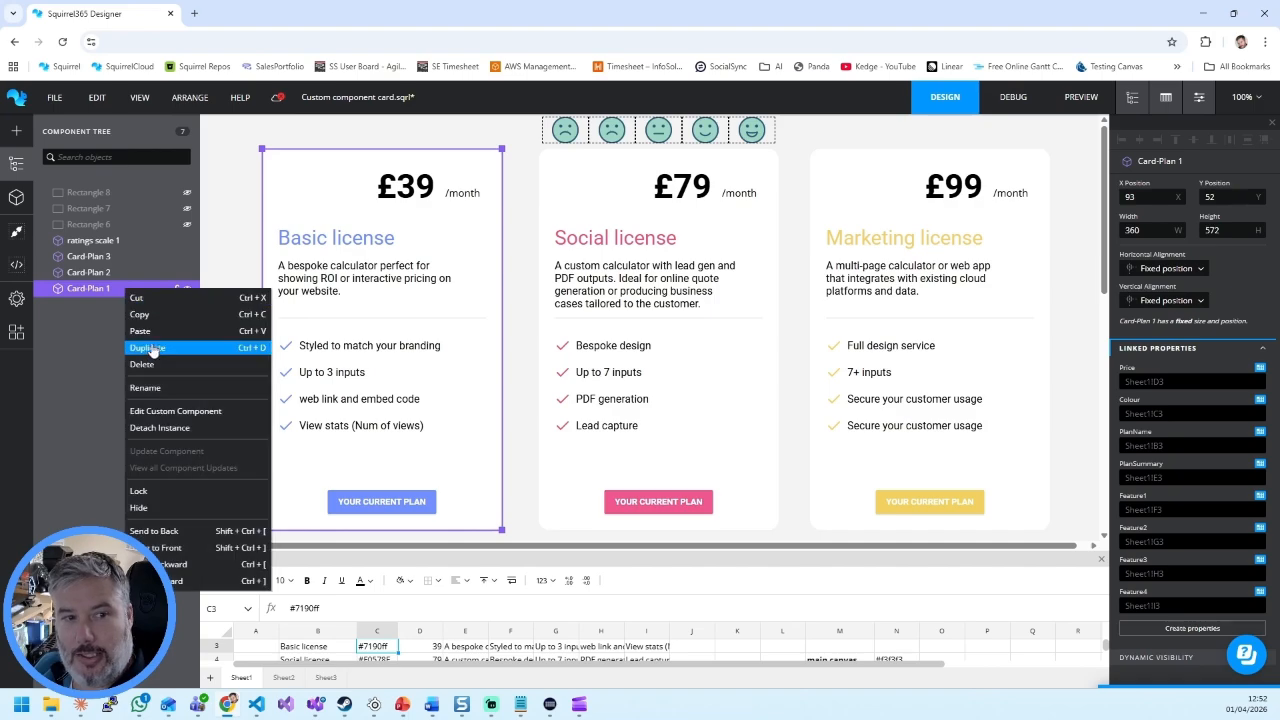
left_click(186, 411)
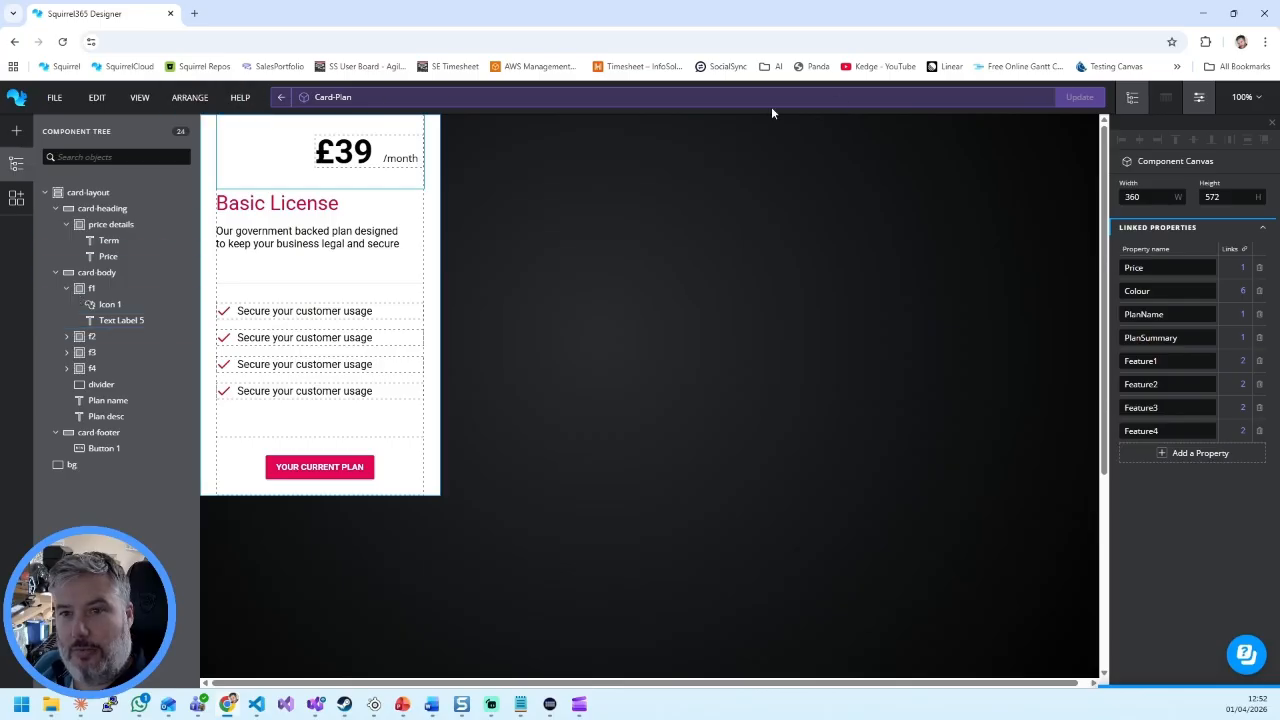
left_click(281, 97)
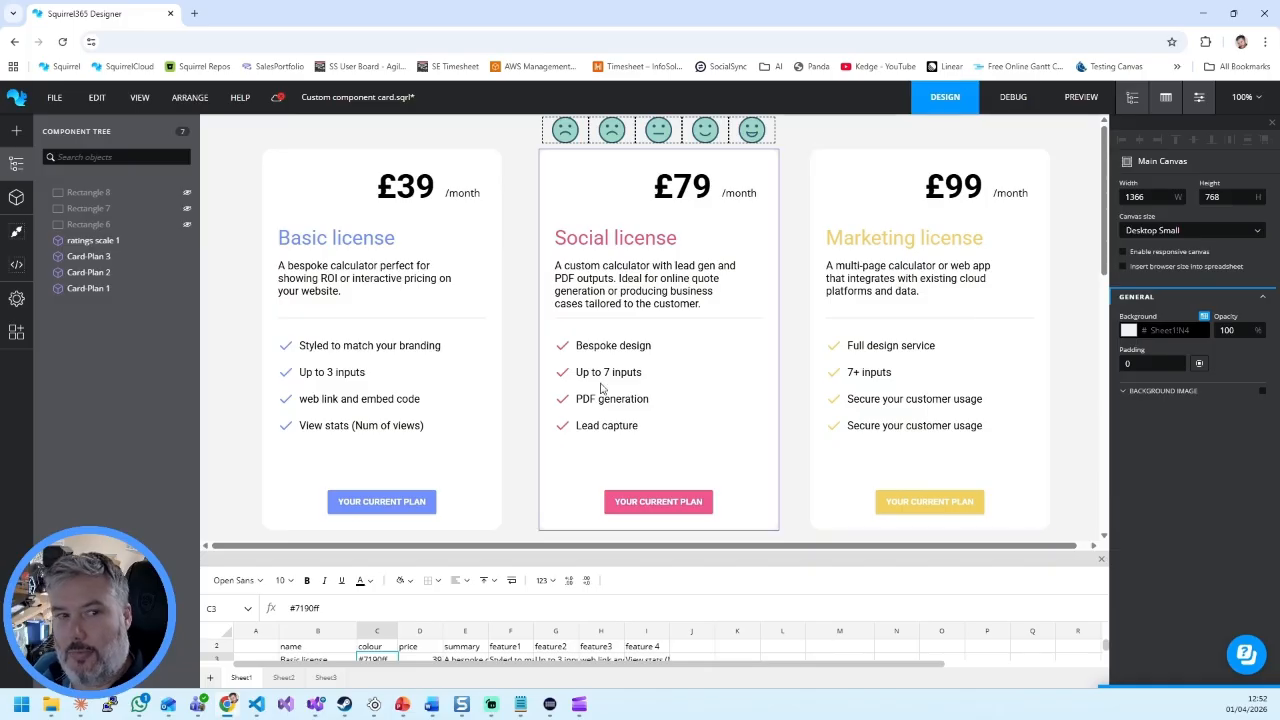
Step: Check the properties of Card-Plan 3, and view the Card-Plan component's definition again from Card-Plan 1 before returning to the canvas
left_click(90, 256)
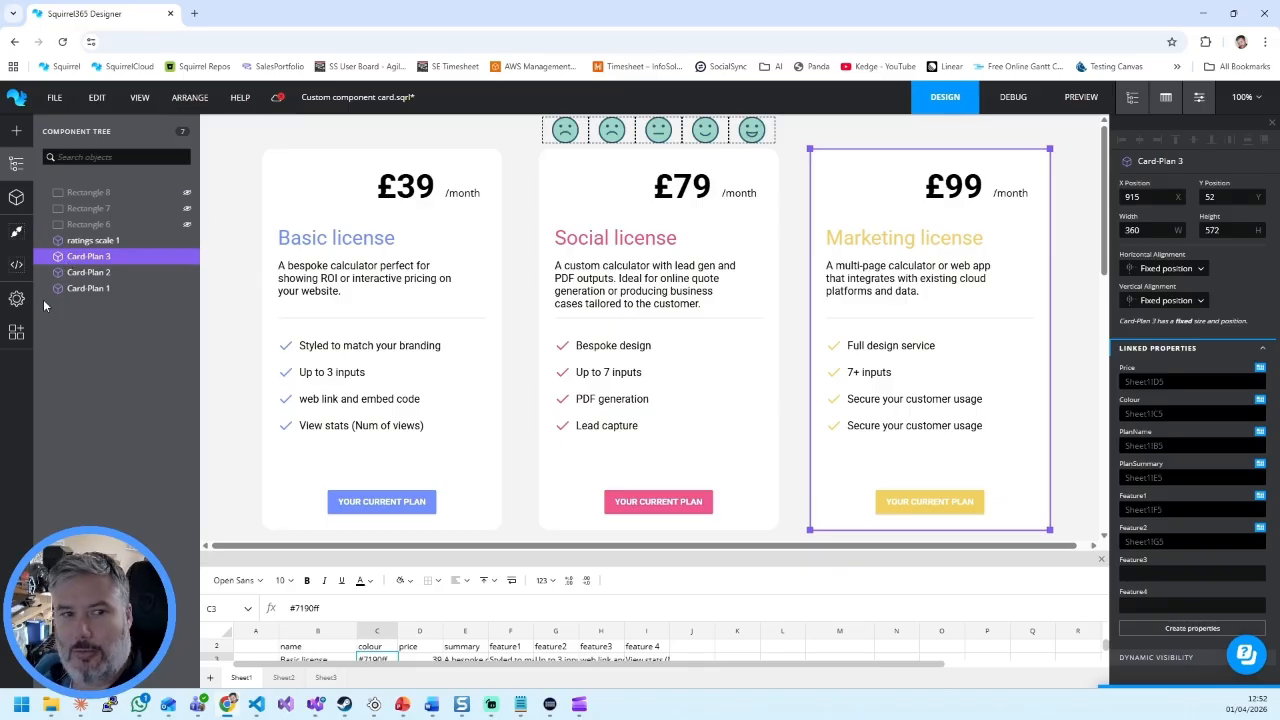
left_click(80, 288)
right_click(95, 289)
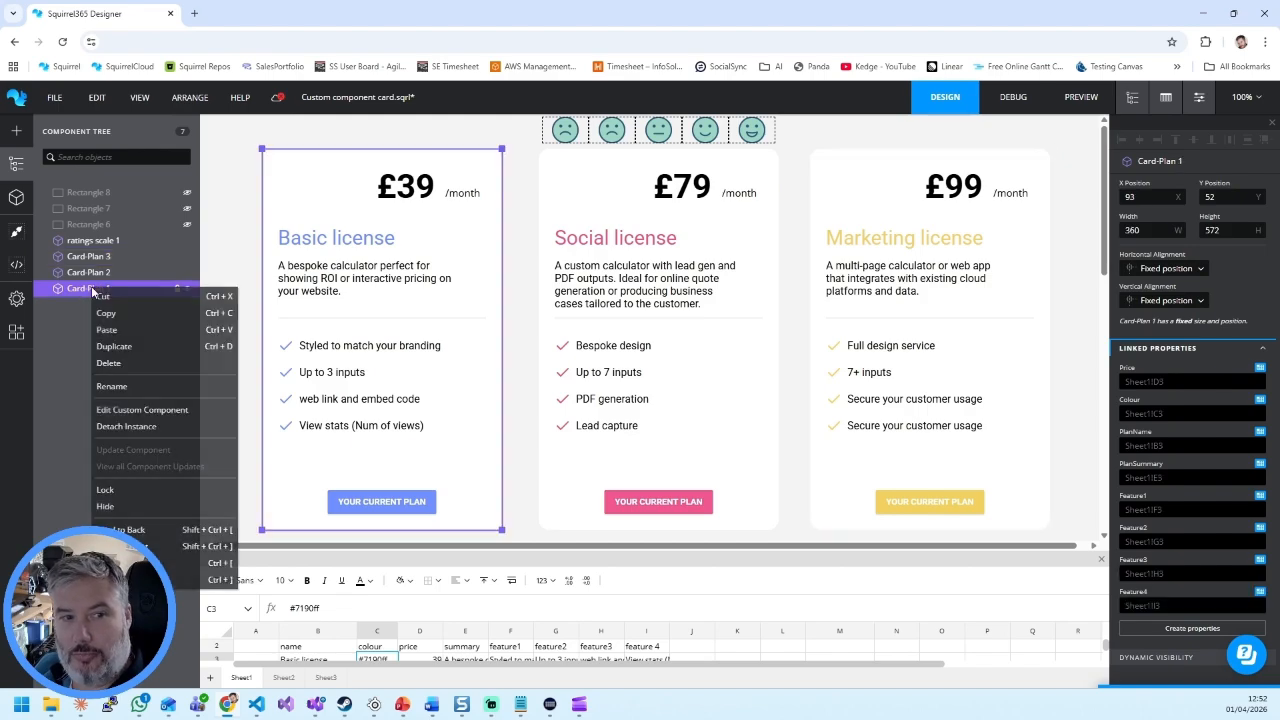
left_click(140, 410)
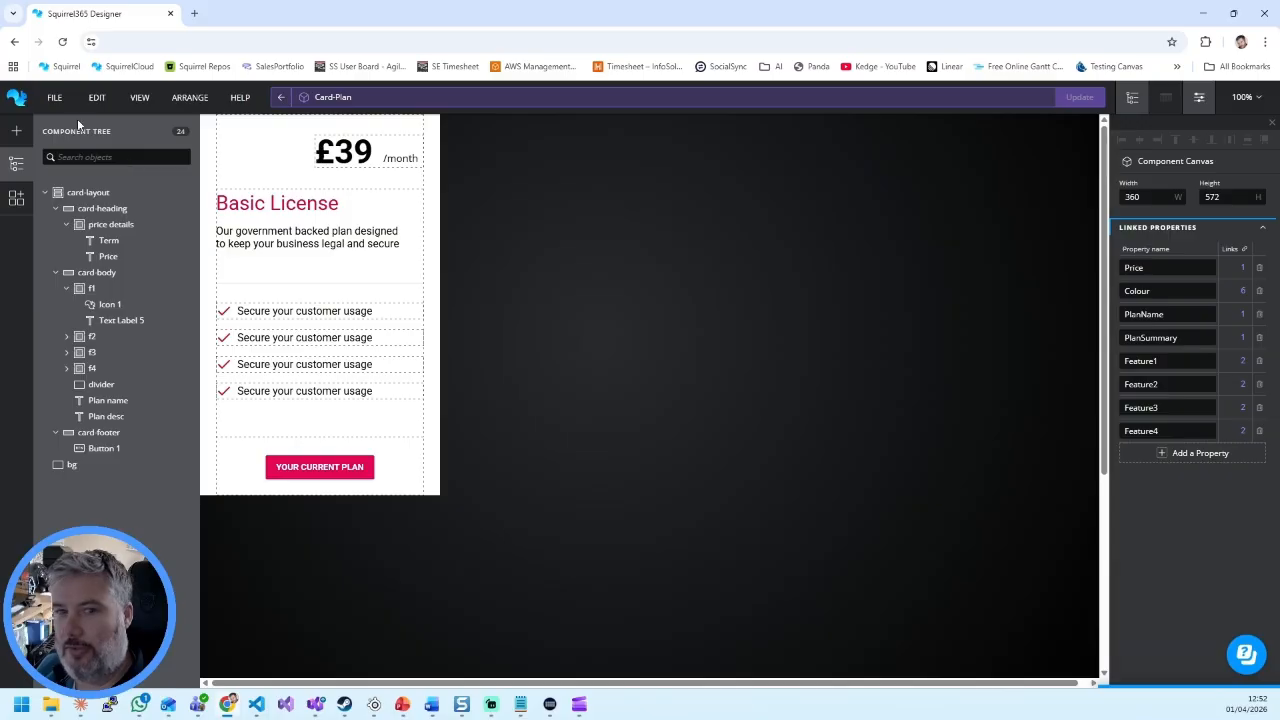
left_click(277, 97)
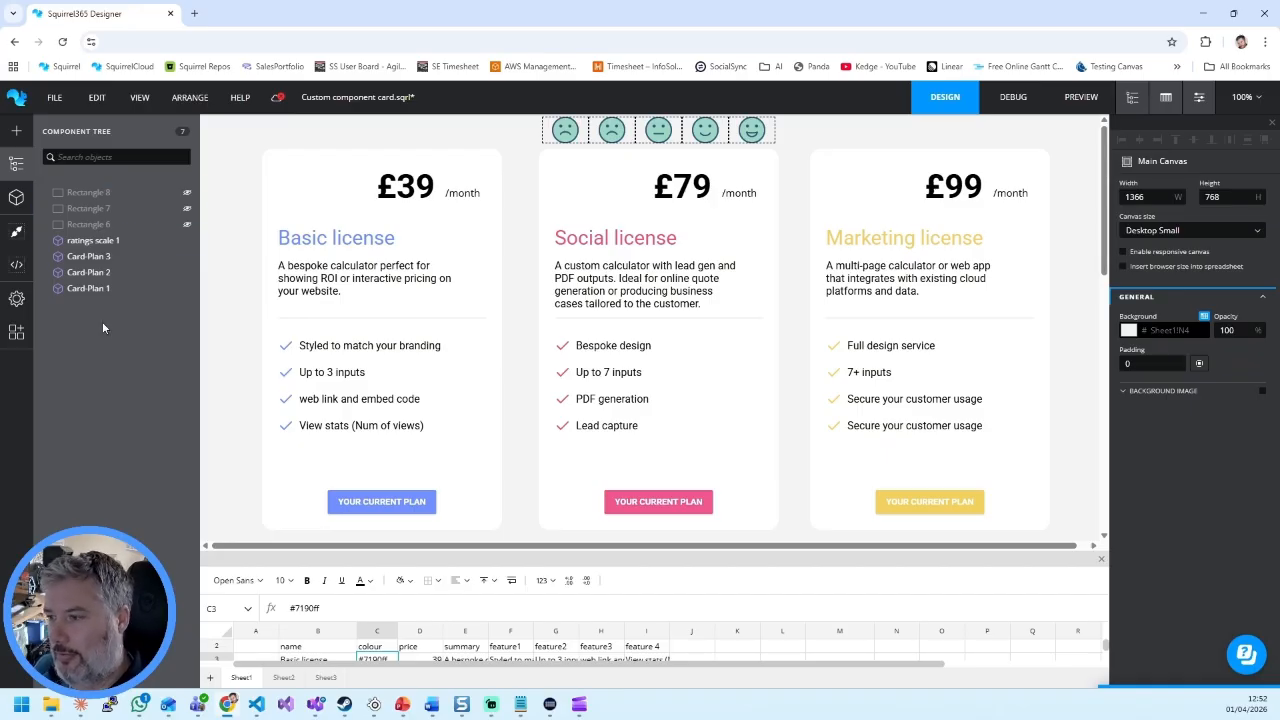
Step: Compare the cell bindings of the three pricing cards, going from Card-Plan 1 through Card-Plan 2 to Card-Plan 3
left_click(88, 288)
left_click(88, 272)
left_click(90, 257)
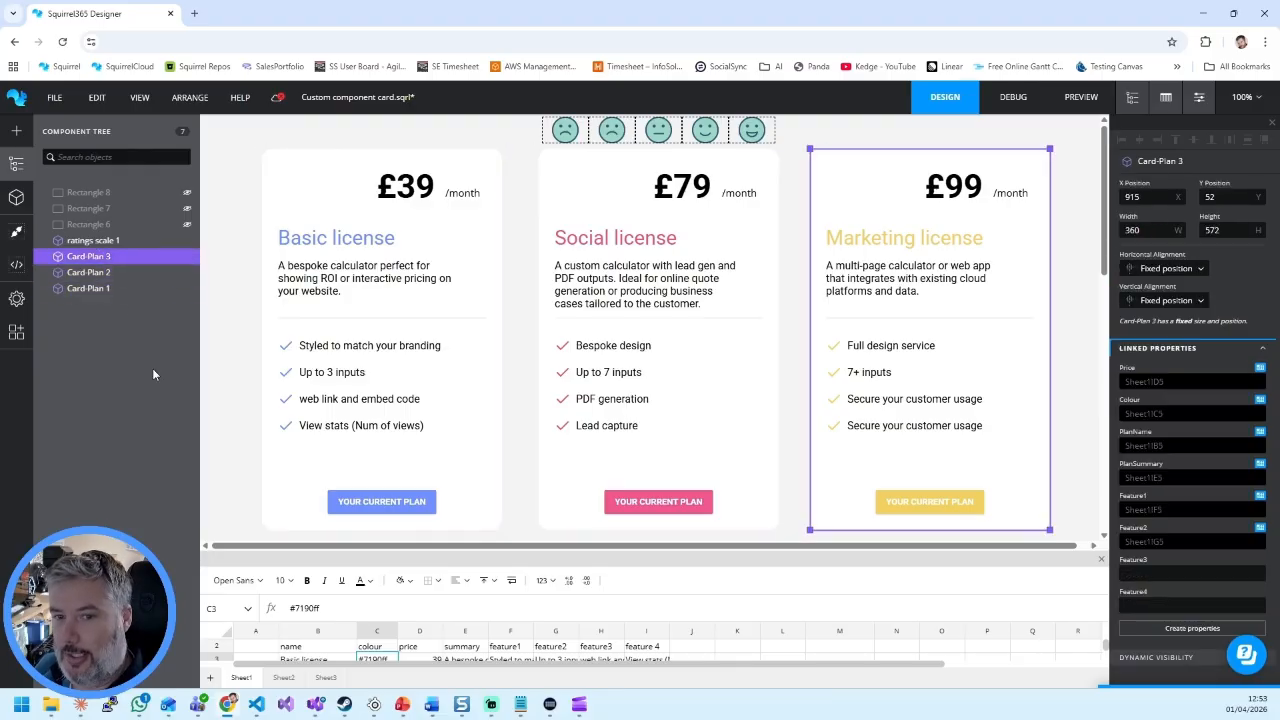